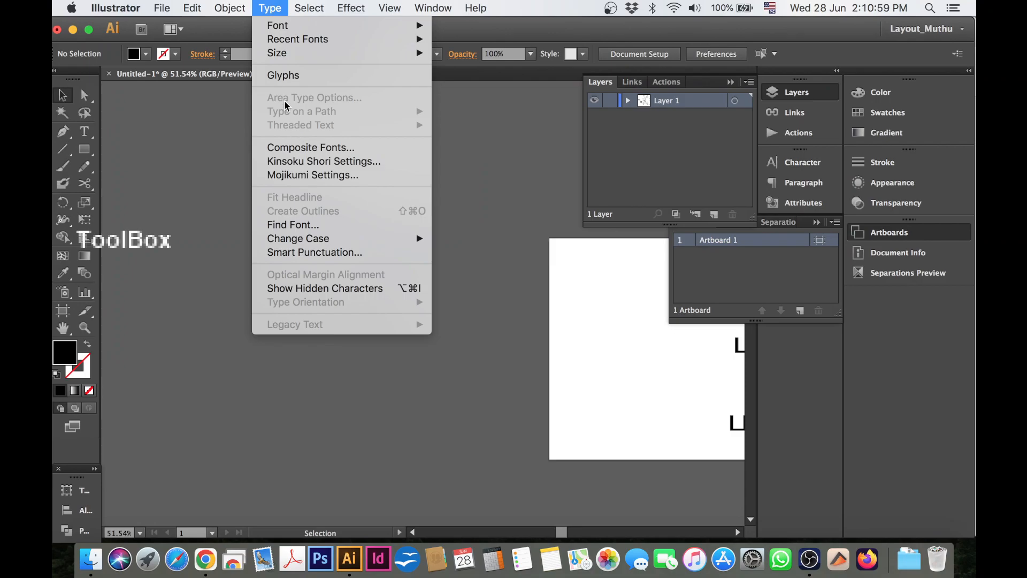
{"action": "mouse_move", "coordinate": [285, 29]}
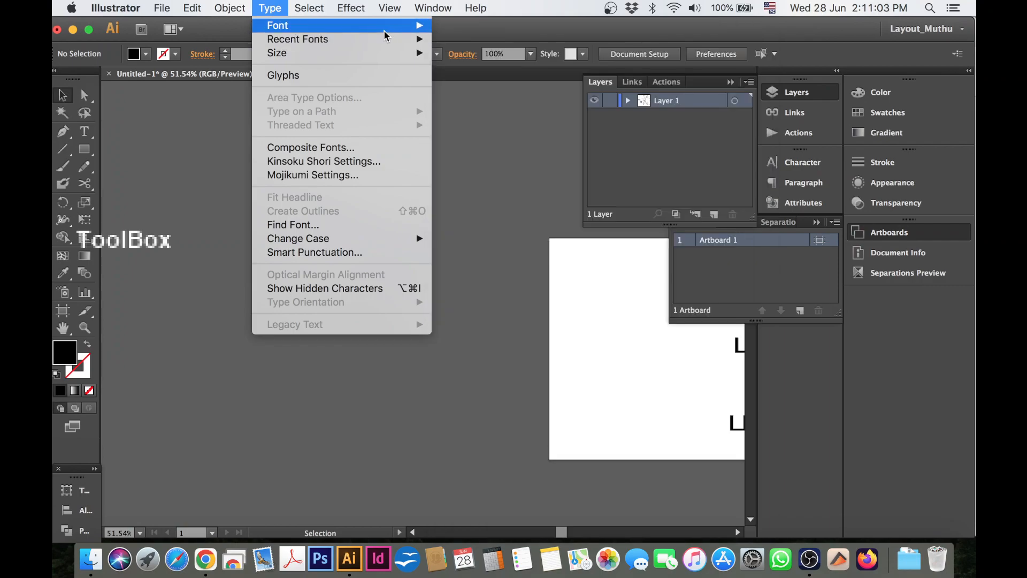
{"action": "mouse_move", "coordinate": [384, 27]}
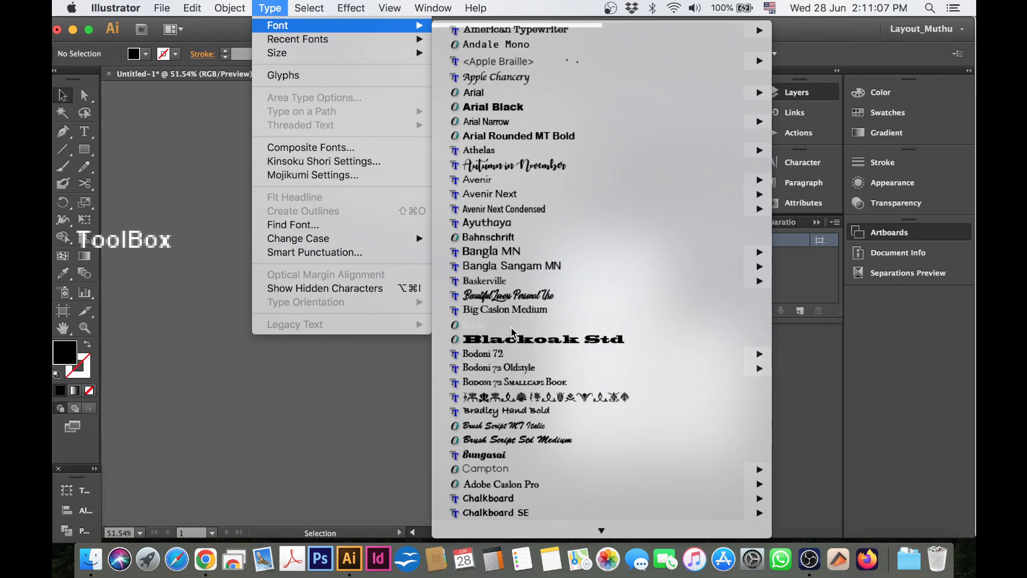
{"action": "mouse_move", "coordinate": [762, 357]}
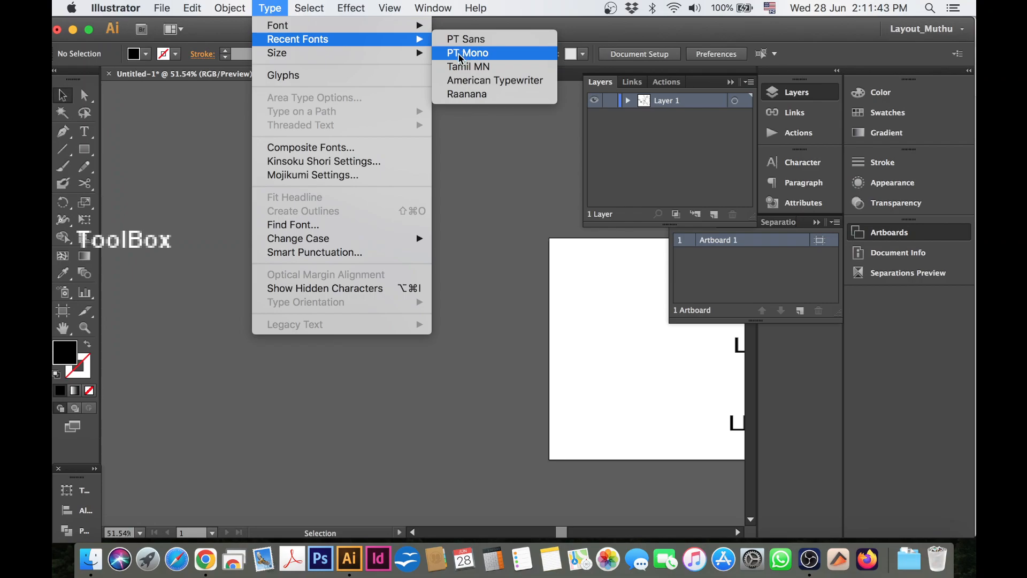
{"action": "mouse_move", "coordinate": [301, 52]}
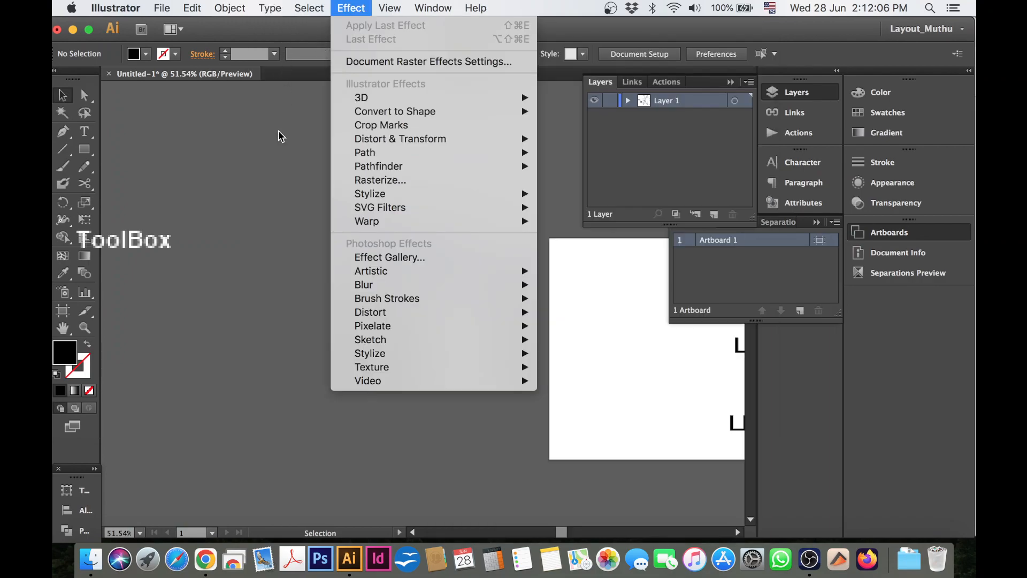
{"action": "left_click", "coordinate": [269, 198]}
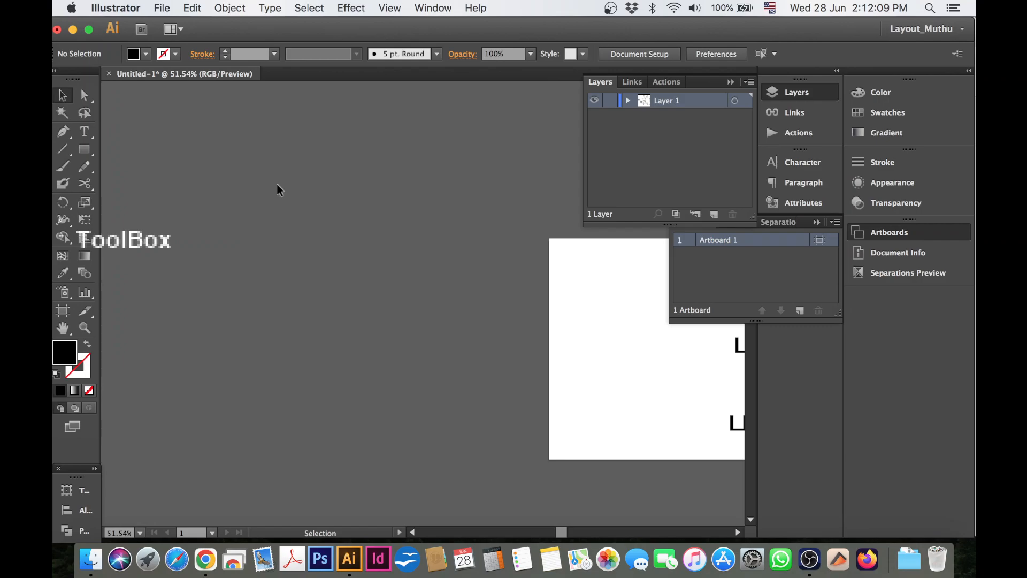
Display the Character settings for text formatting.
{"action": "left_click", "coordinate": [274, 9]}
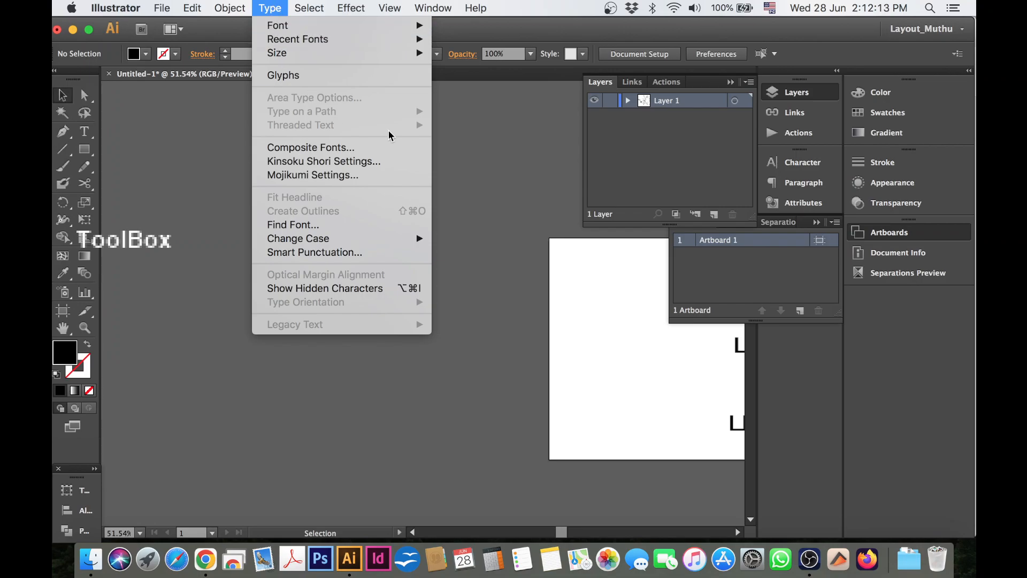
{"action": "left_click", "coordinate": [802, 167]}
{"action": "left_click", "coordinate": [802, 167]}
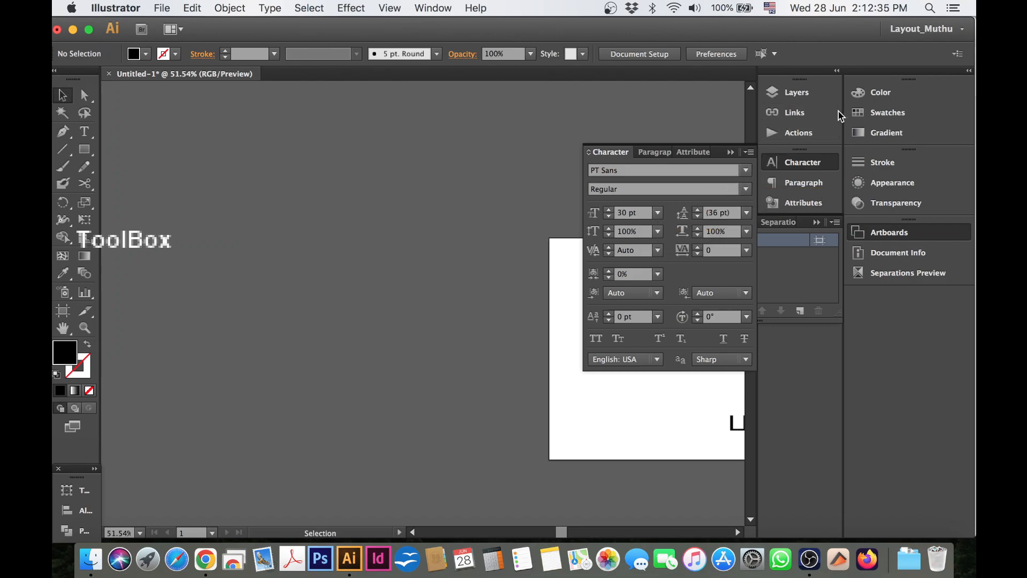
Show the Glyphs collection and set its font to Tamil MN.
{"action": "left_click", "coordinate": [279, 9]}
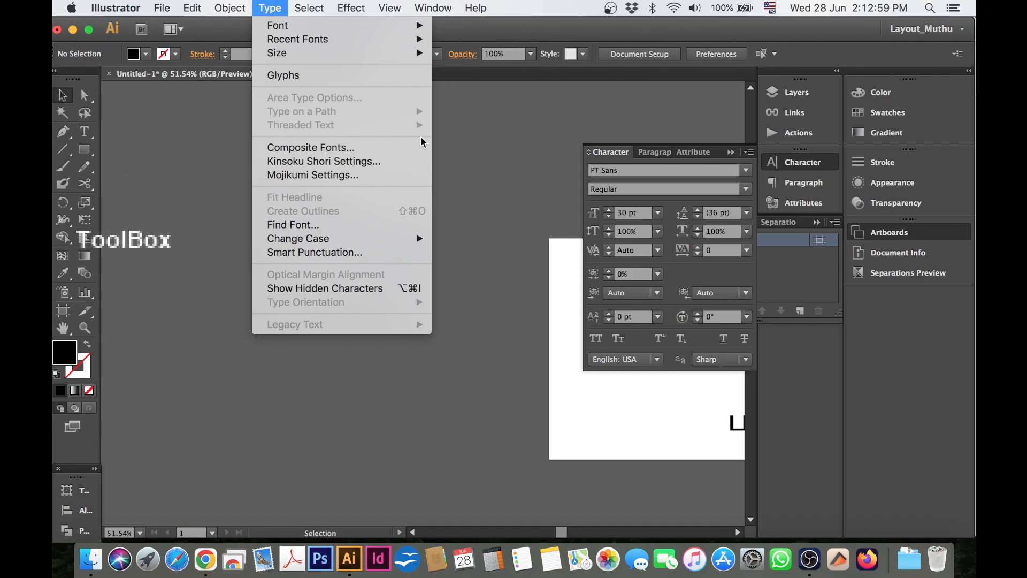
{"action": "left_click", "coordinate": [460, 166]}
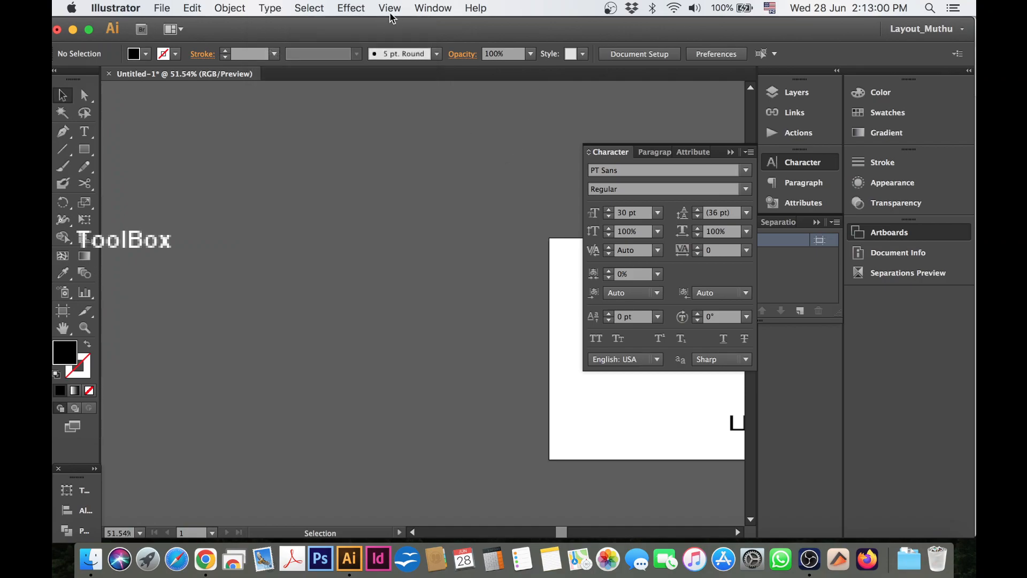
{"action": "left_click", "coordinate": [269, 8]}
{"action": "left_click", "coordinate": [300, 78]}
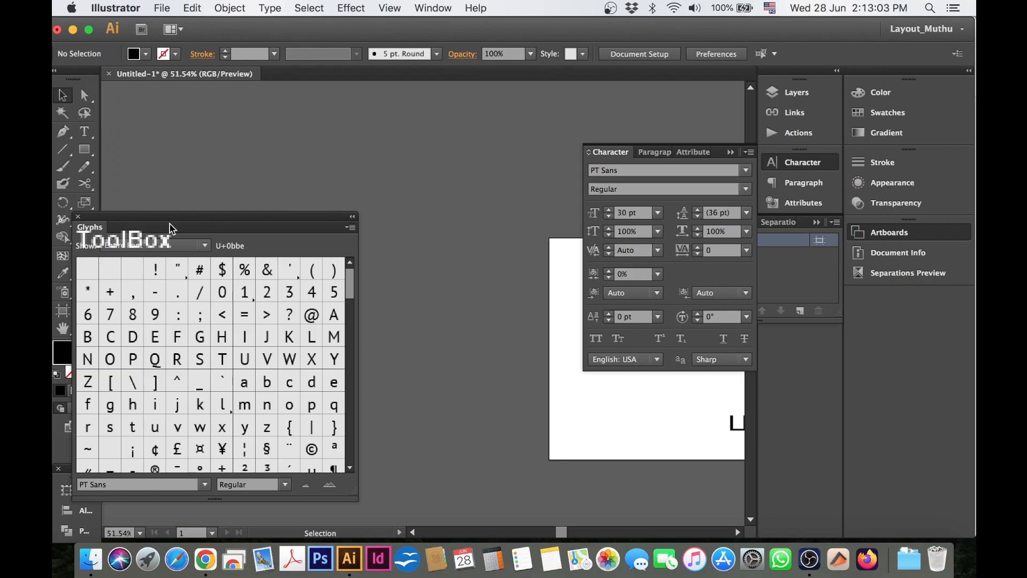
{"action": "mouse_move", "coordinate": [200, 220]}
{"action": "left_mouse_down"}
{"action": "mouse_move", "coordinate": [188, 214]}
{"action": "mouse_move", "coordinate": [195, 207]}
{"action": "left_mouse_up"}
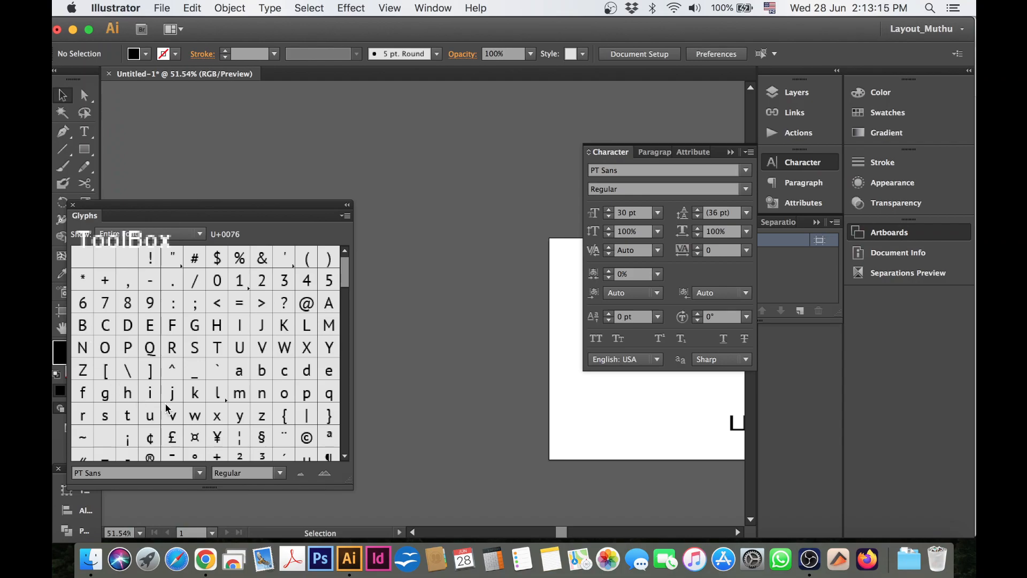
{"action": "left_click", "coordinate": [130, 474]}
{"action": "type", "text": "Tamil MN"}
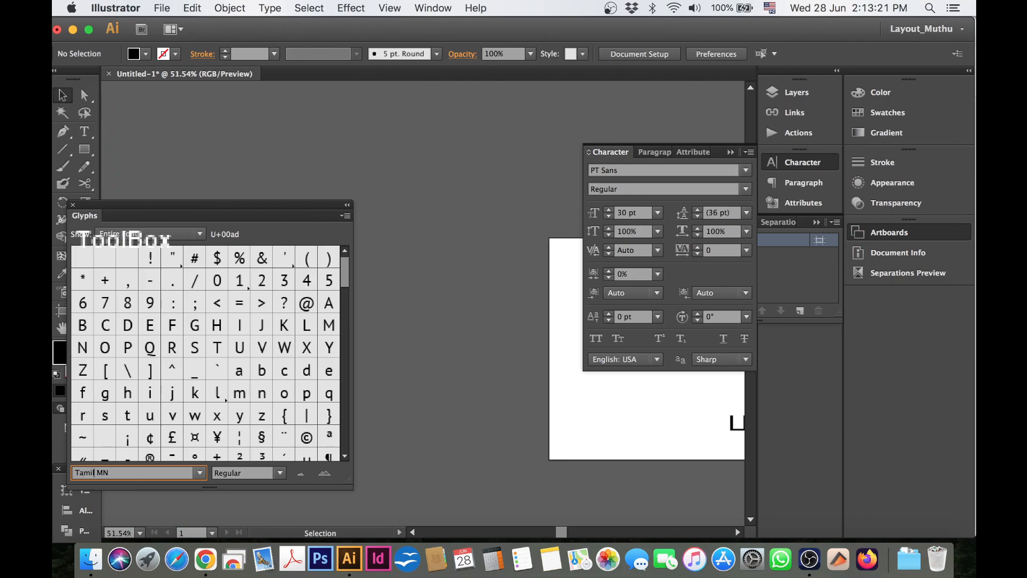
{"action": "key", "text": "Return"}
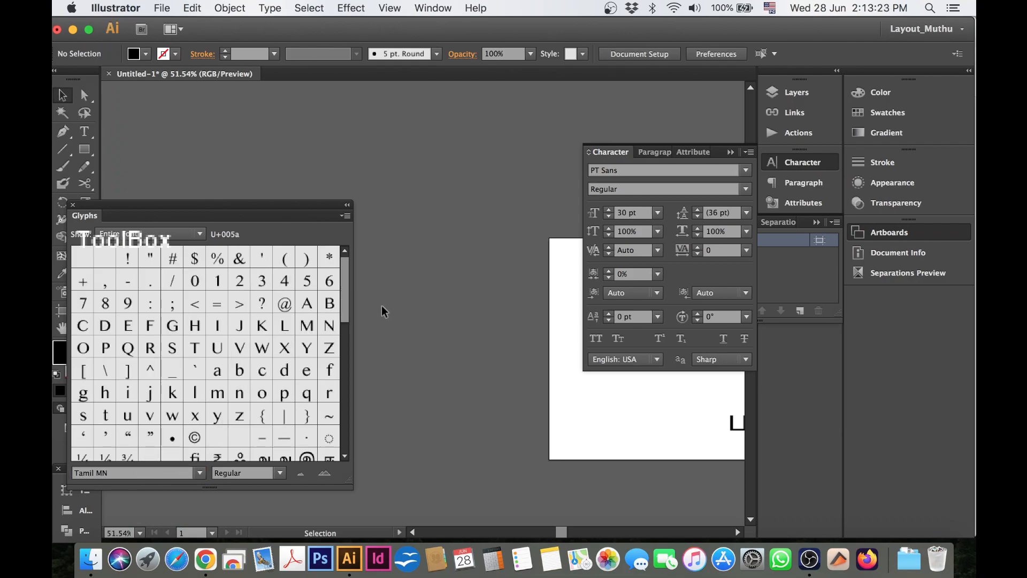
Start a point text in the lower part of the artboard and insert the glyphs ப, ள் and ளி to form பள்ளி.
{"action": "left_click", "coordinate": [84, 131]}
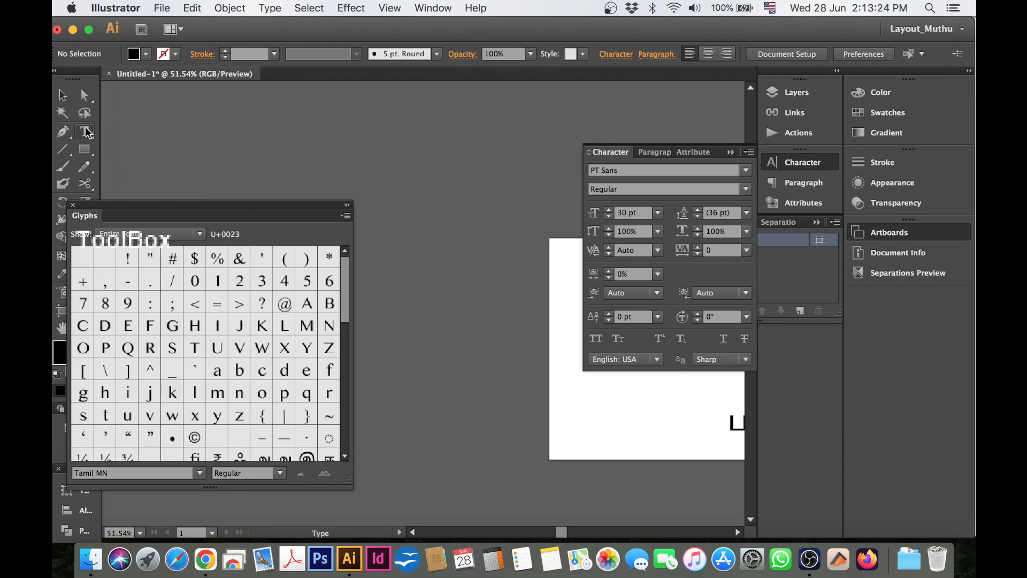
{"action": "left_click", "coordinate": [573, 419]}
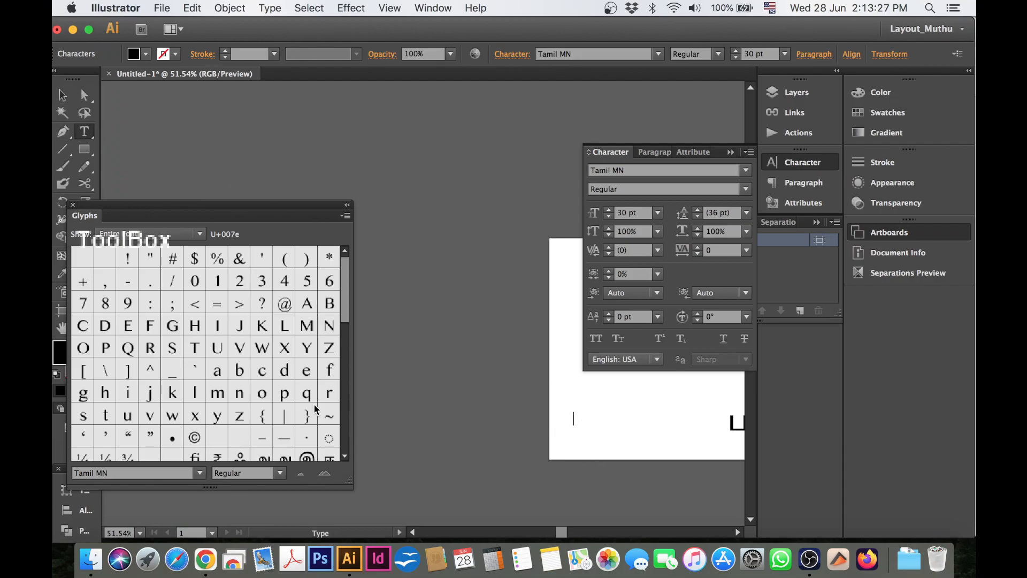
{"action": "left_click_drag", "start_coordinate": [345, 308], "coordinate": [348, 353]}
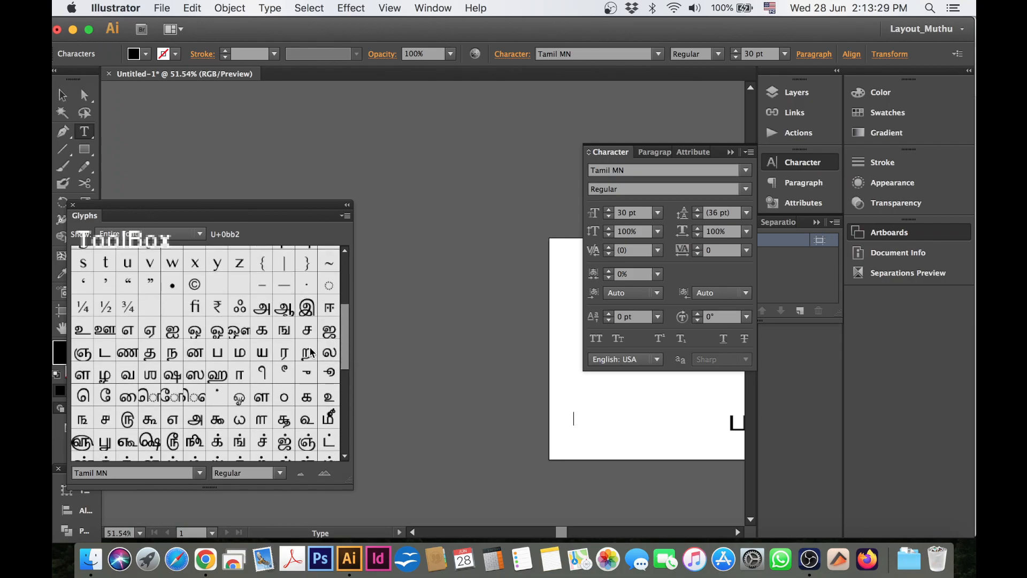
{"action": "left_click", "coordinate": [220, 357]}
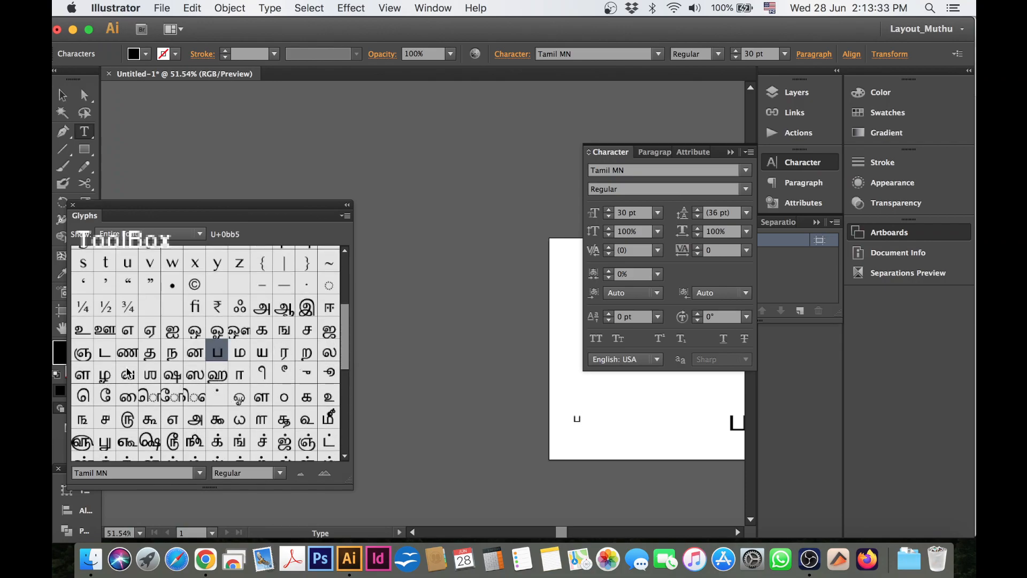
{"action": "left_click_drag", "start_coordinate": [348, 348], "coordinate": [347, 366]}
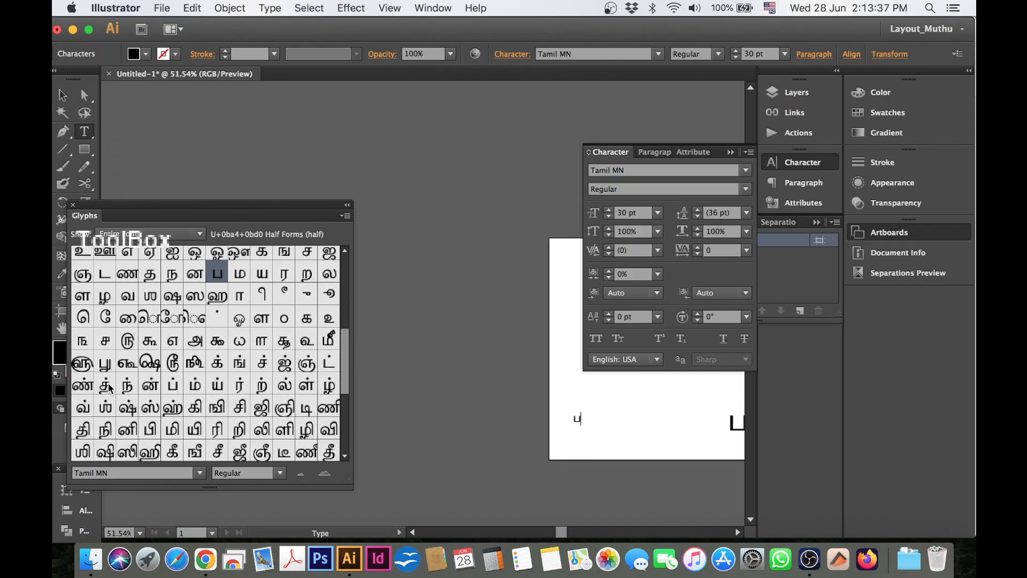
{"action": "double_click", "coordinate": [306, 385]}
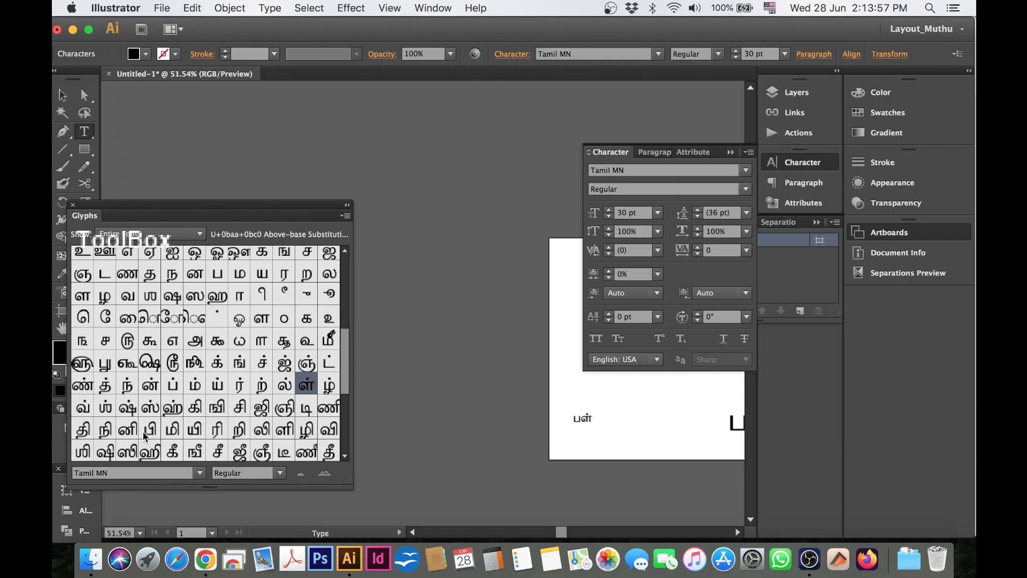
{"action": "double_click", "coordinate": [284, 433]}
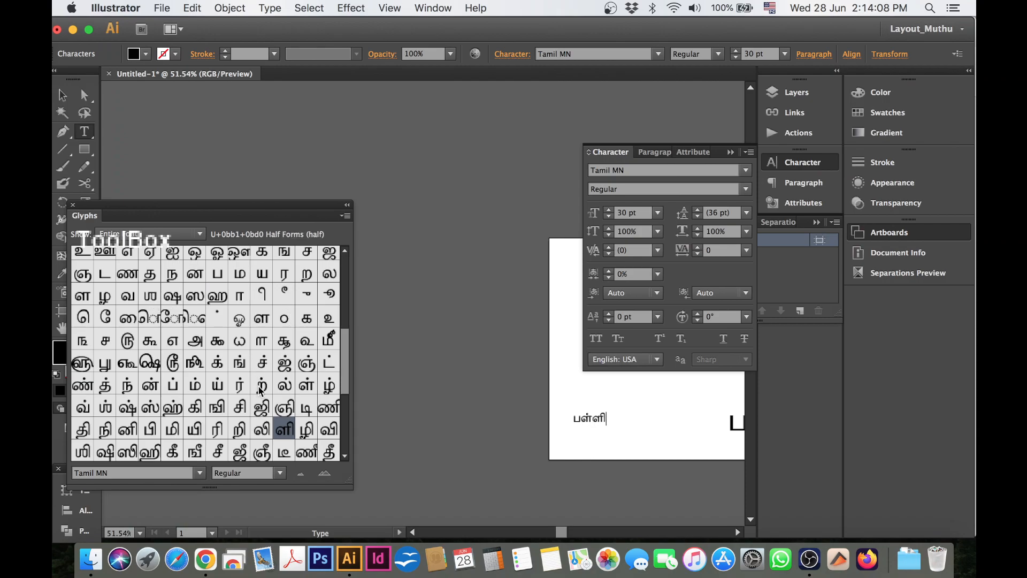
Move the word பள்ளி slightly up and closer to the artboard's left edge, leaving it deselected.
{"action": "left_click", "coordinate": [67, 98]}
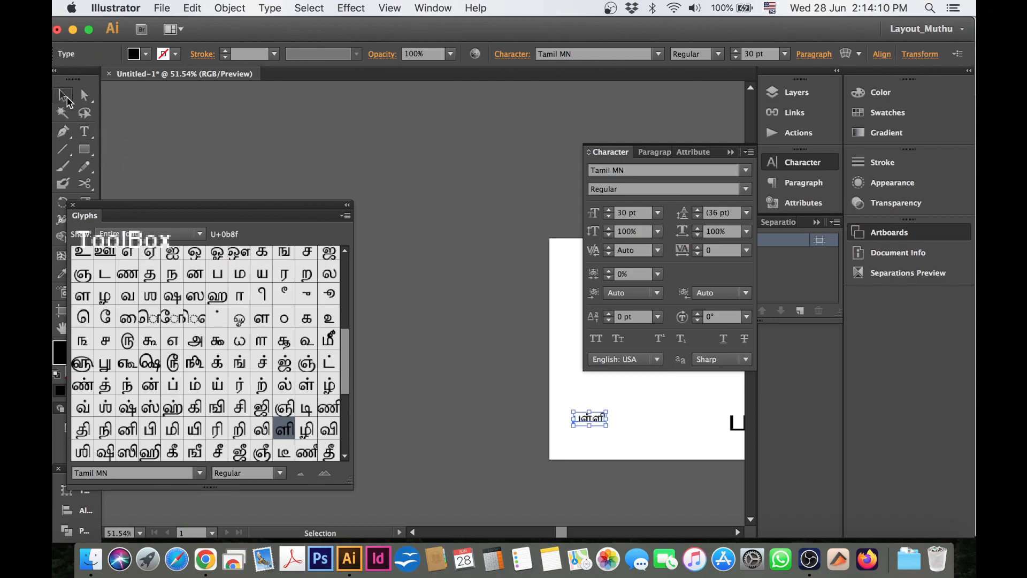
{"action": "left_click_drag", "start_coordinate": [601, 420], "coordinate": [586, 408]}
{"action": "left_click", "coordinate": [604, 436]}
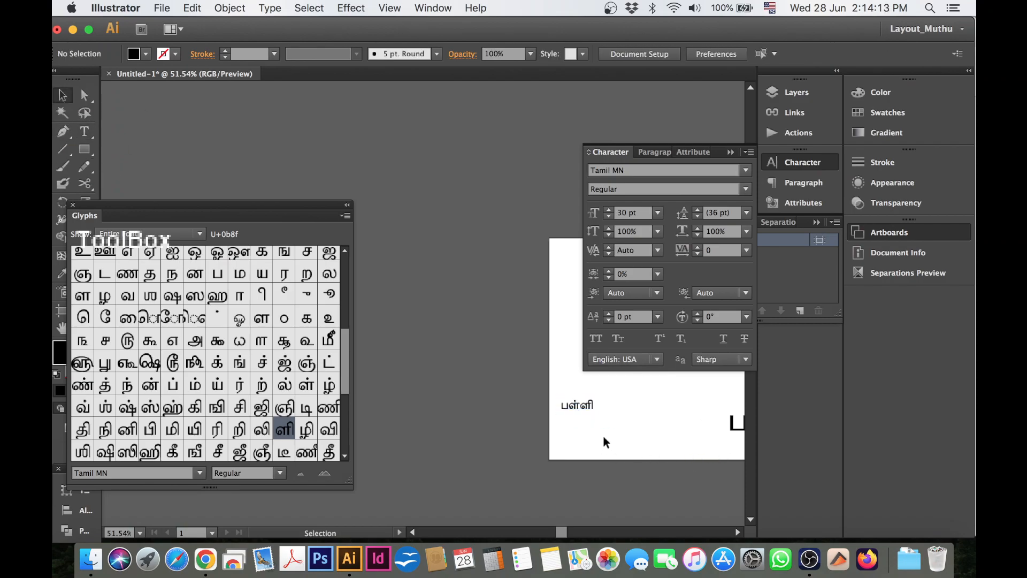
{"action": "left_click", "coordinate": [585, 408]}
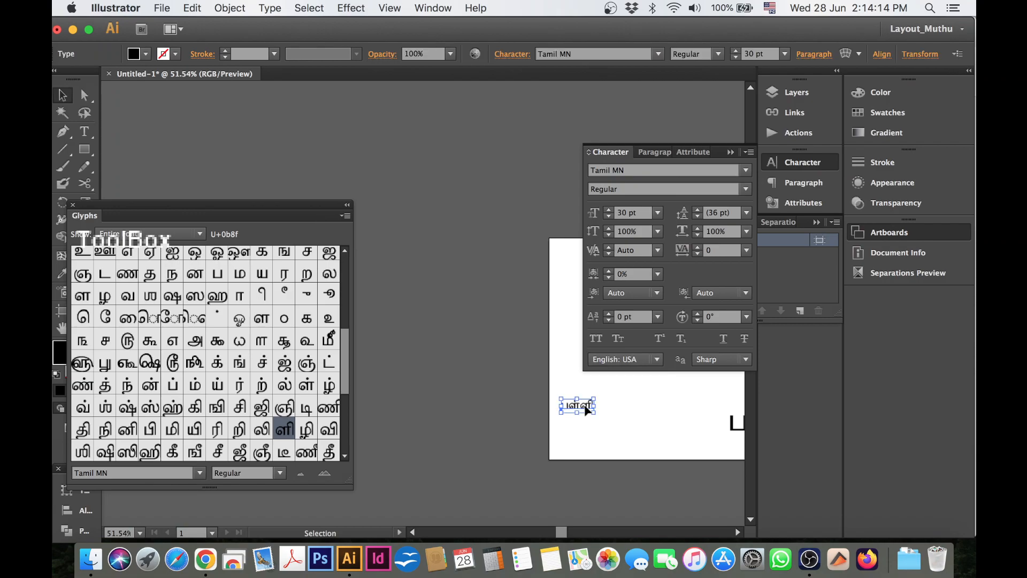
{"action": "left_click", "coordinate": [617, 418]}
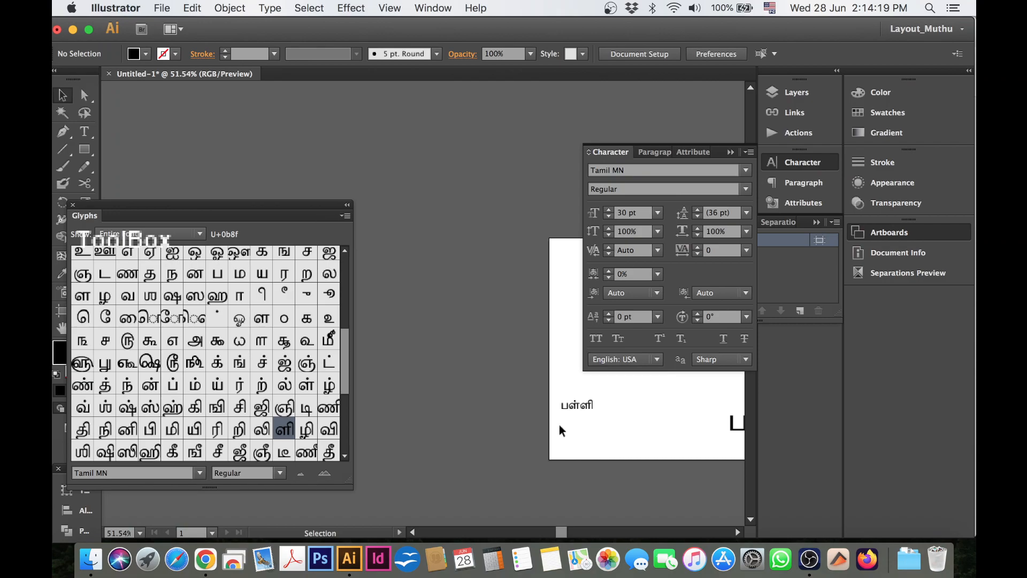
Scale the word பள்ளி up to about 128 pt and reposition it in the lower part of the artboard.
{"action": "left_click", "coordinate": [587, 408]}
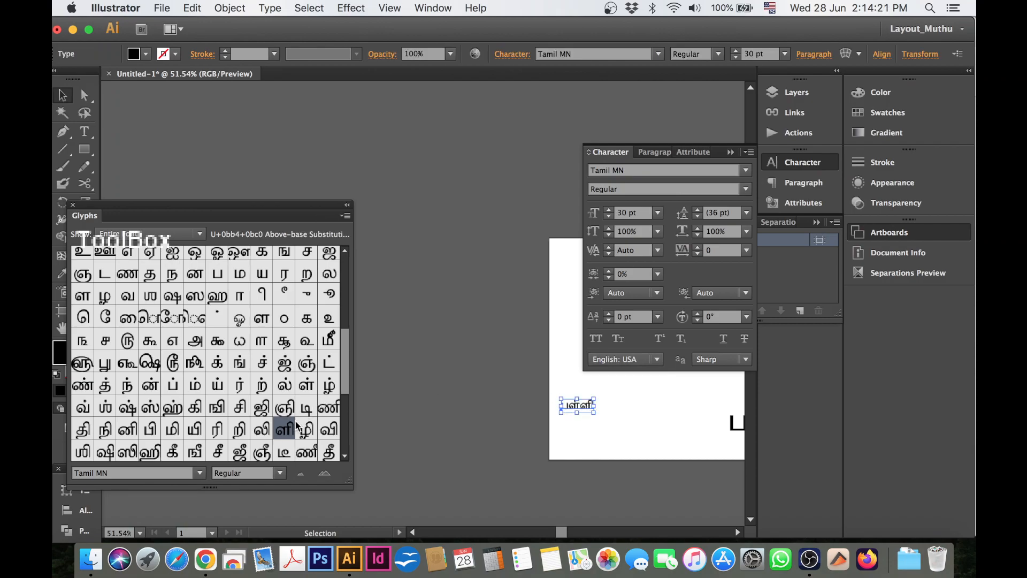
{"action": "left_click", "coordinate": [577, 422]}
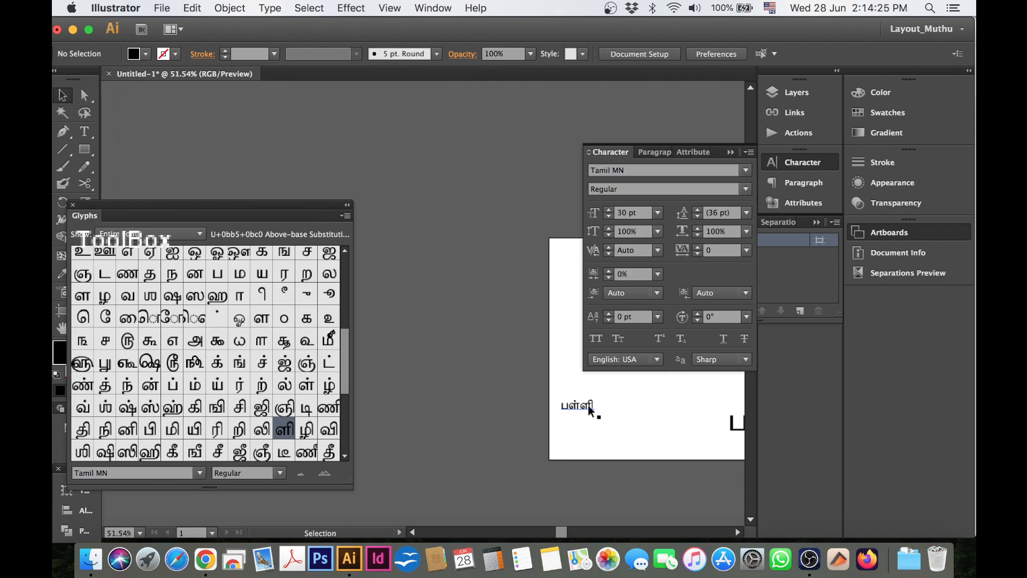
{"action": "left_click", "coordinate": [585, 406]}
{"action": "left_click_drag", "start_coordinate": [595, 413], "coordinate": [646, 435]}
{"action": "left_click_drag", "start_coordinate": [553, 409], "coordinate": [634, 426]}
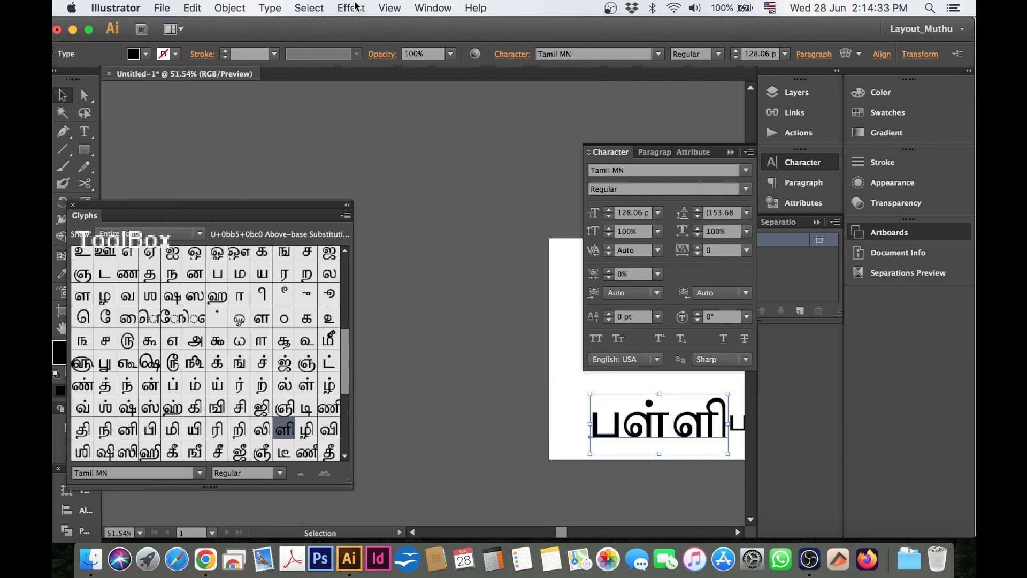
{"action": "left_click", "coordinate": [309, 8]}
{"action": "mouse_move", "coordinate": [270, 9]}
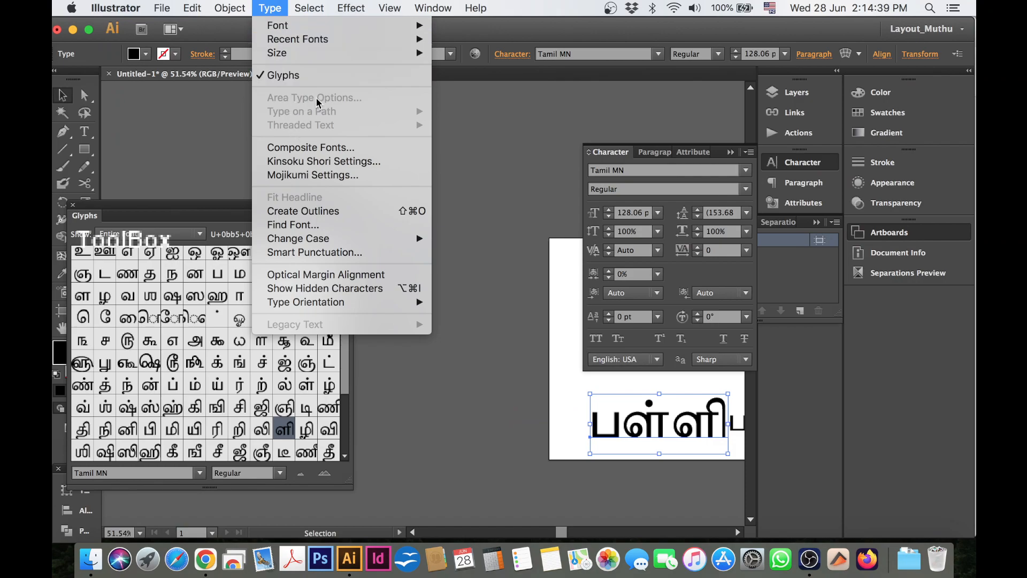
{"action": "left_click", "coordinate": [185, 114]}
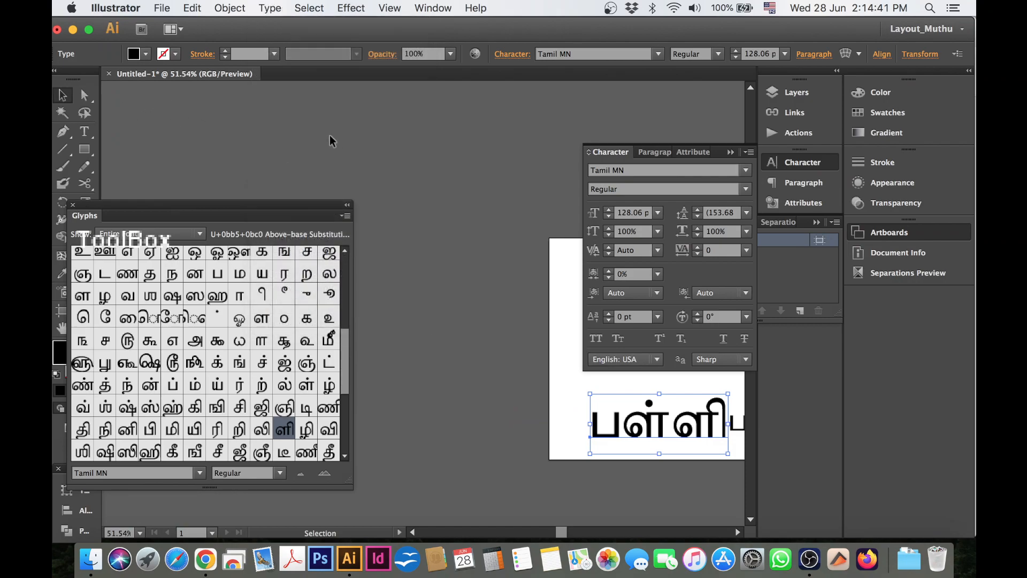
{"action": "left_click", "coordinate": [286, 6]}
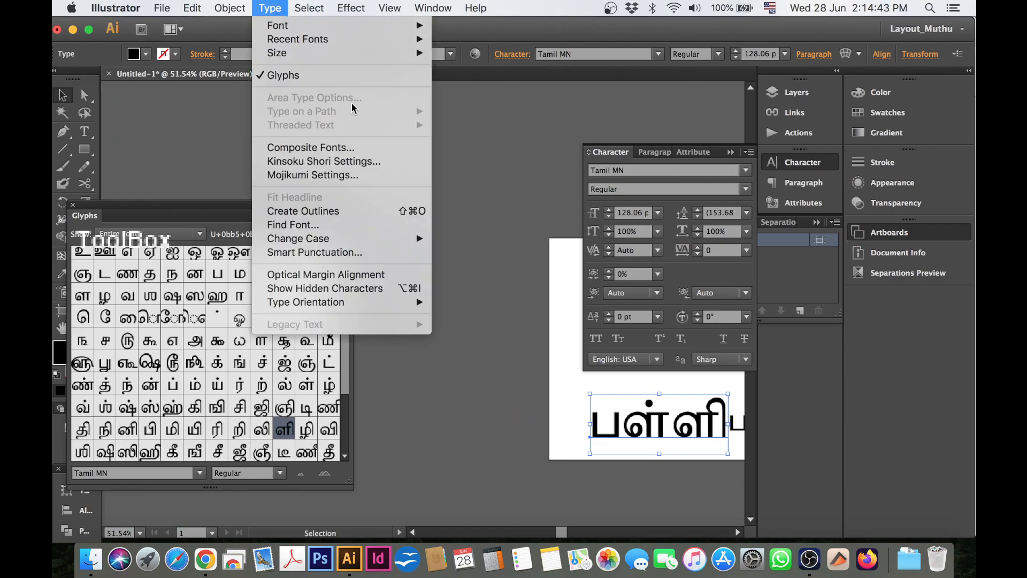
{"action": "left_click", "coordinate": [475, 136]}
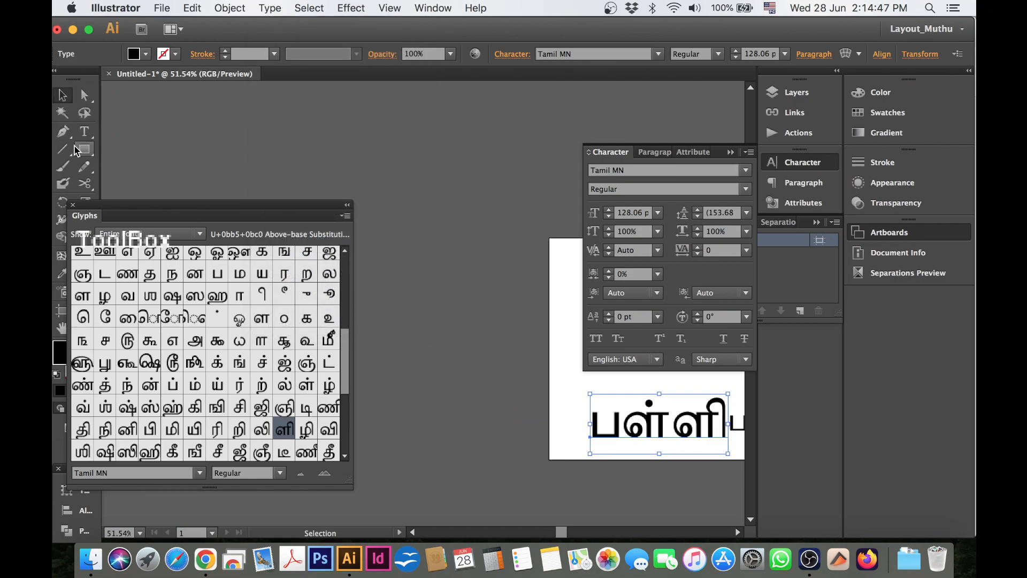
Add a point text reading "fhfnhh" on the empty canvas outside the artboard, decline enabling Dictation, and deselect the text.
{"action": "left_click", "coordinate": [85, 132]}
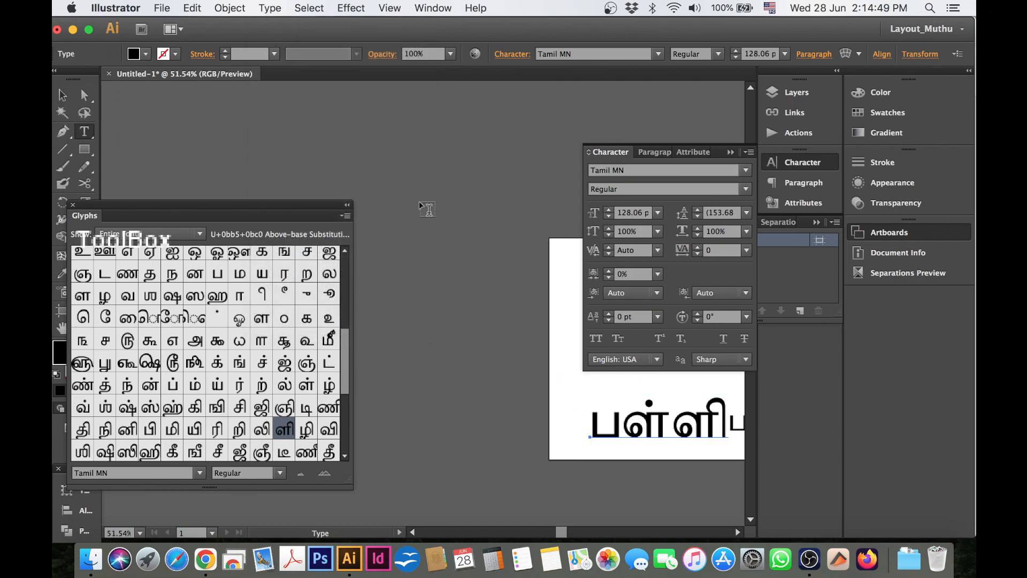
{"action": "left_click", "coordinate": [385, 107]}
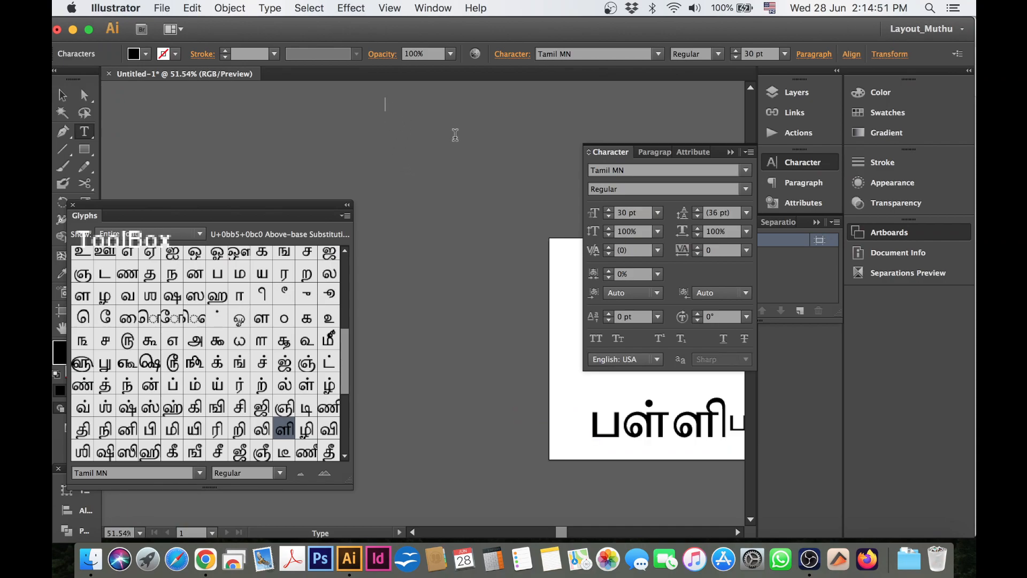
{"action": "type", "text": "fhfnhh"}
{"action": "key", "text": "fn"}
{"action": "key", "text": "fn"}
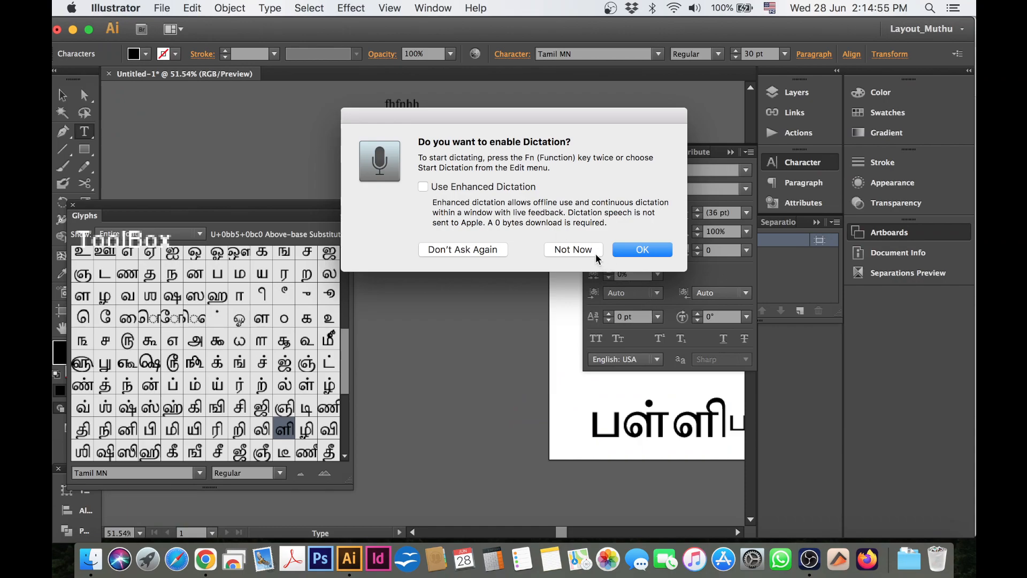
{"action": "left_click", "coordinate": [588, 250]}
{"action": "left_click", "coordinate": [62, 95]}
{"action": "left_click", "coordinate": [447, 125]}
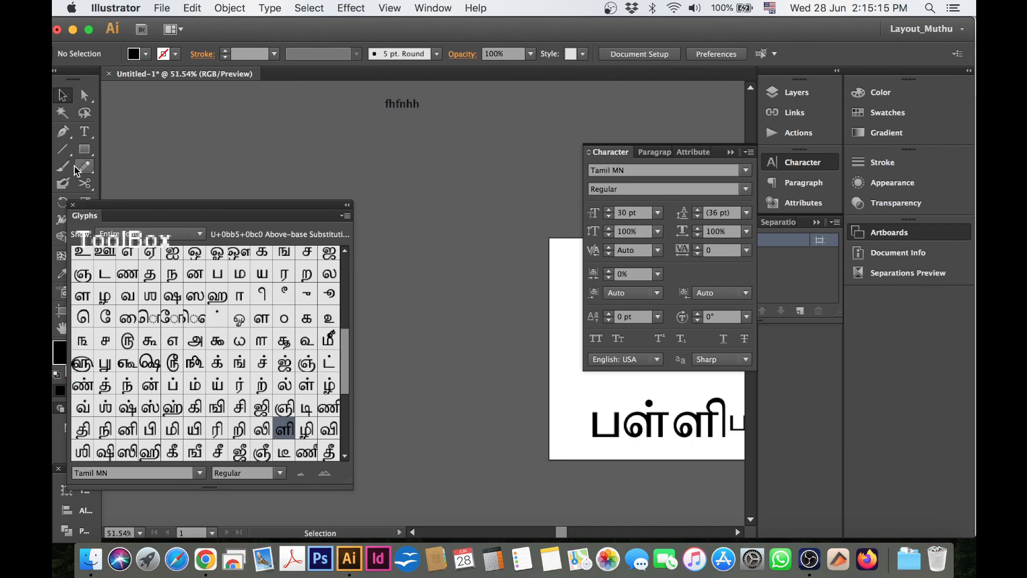
Draw a tall area-text frame on the canvas beside the artboard and fill it with about five lines of random placeholder letters.
{"action": "left_click", "coordinate": [87, 132]}
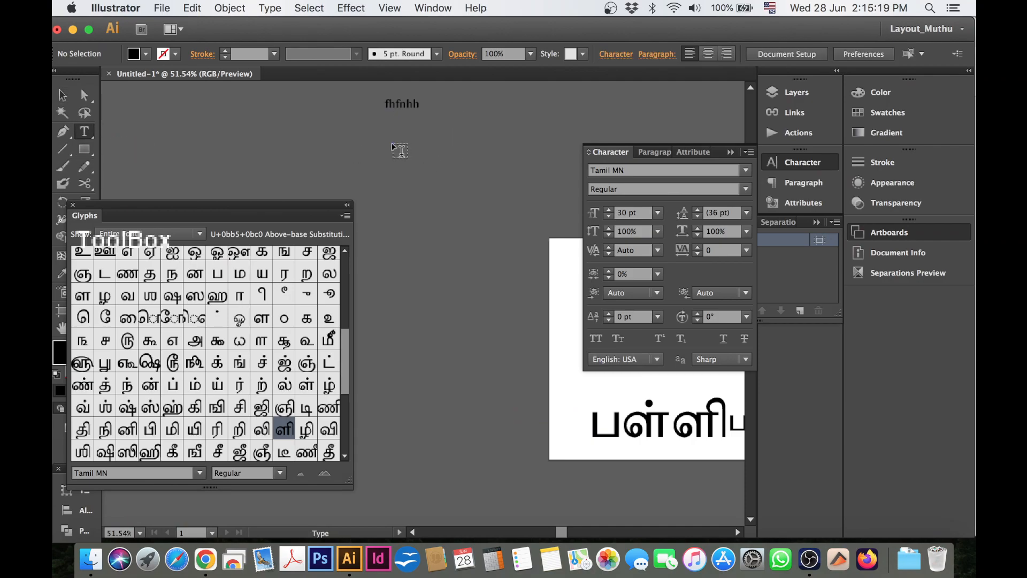
{"action": "left_click_drag", "start_coordinate": [393, 143], "coordinate": [578, 377]}
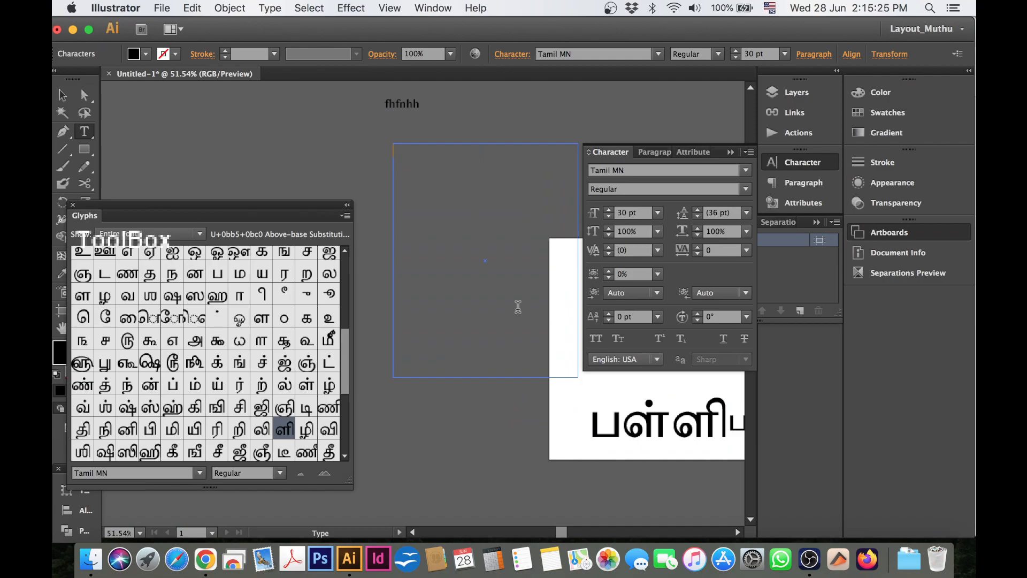
{"action": "type", "text": "jtuyiuyuyiuyiuyiouiouoiuoiuouopiupoiuoiuopiuopoiupioppoupoiupouopipouopu"}
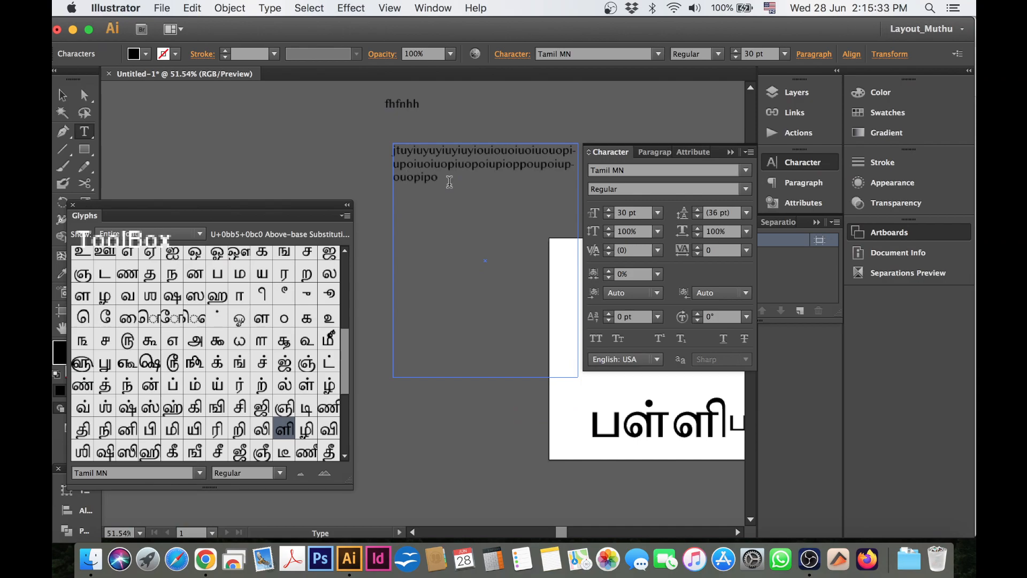
{"action": "type", "text": "opiuopiupoiuopiuoi uopi"}
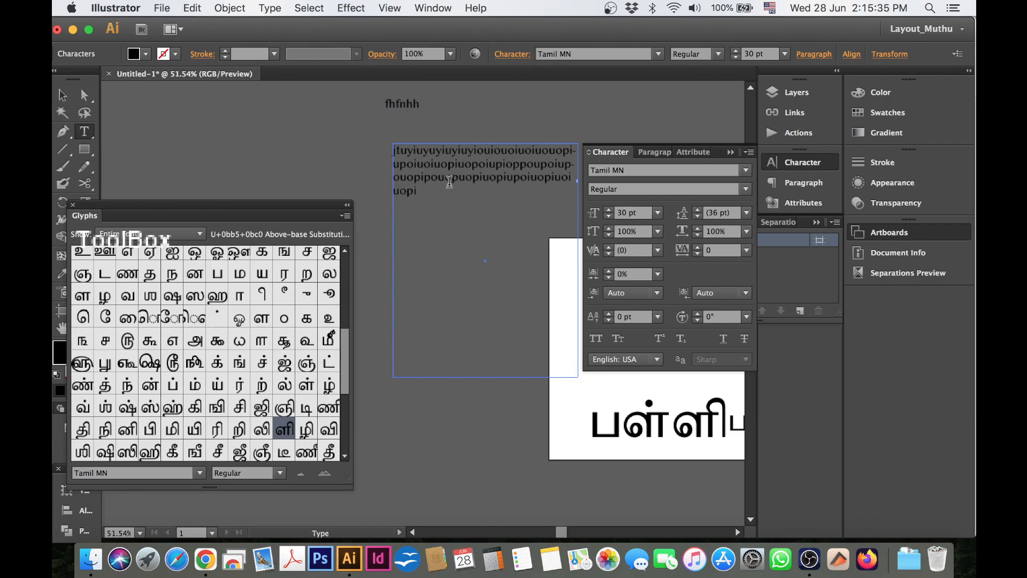
{"action": "type", "text": "uopiuoipupoiuiouioupoiuoipuopiuopi"}
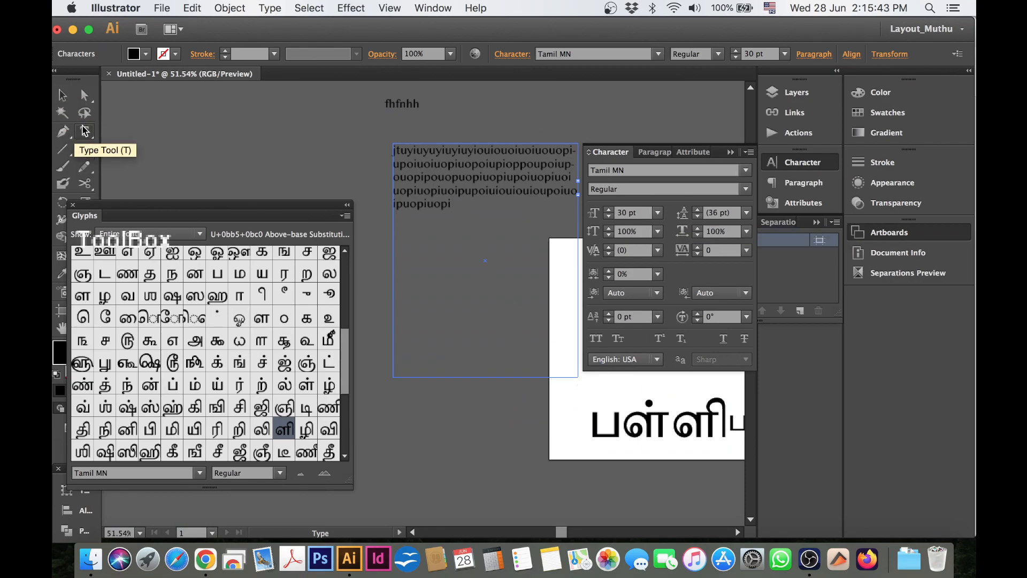
Collapse the Glyphs panel, shrink the placeholder text frame to about four short lines and reposition it on the canvas beside the artboard.
{"action": "left_click", "coordinate": [63, 95]}
{"action": "left_click", "coordinate": [553, 310]}
{"action": "left_click_drag", "start_coordinate": [524, 160], "coordinate": [483, 161]}
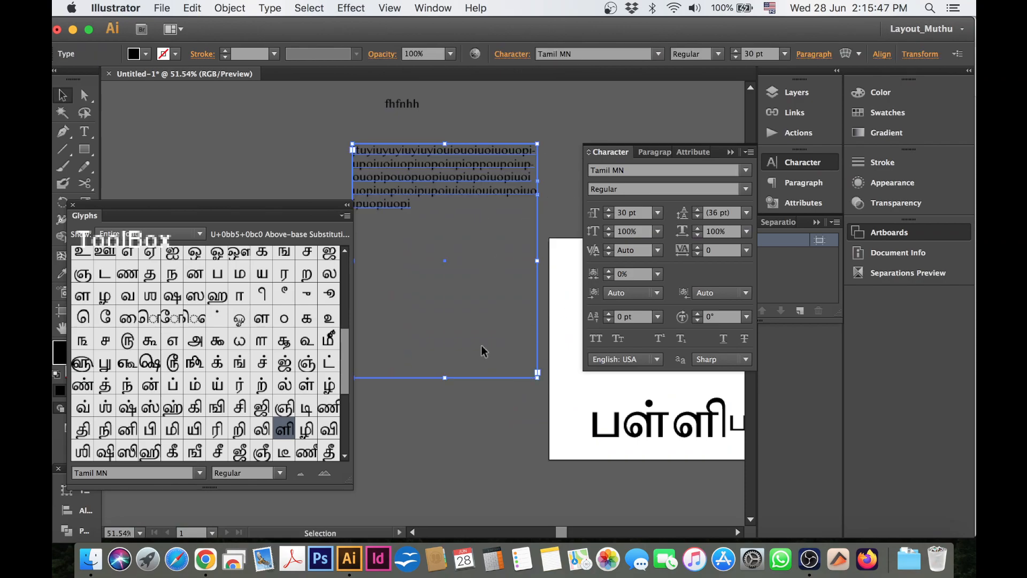
{"action": "left_click", "coordinate": [348, 206]}
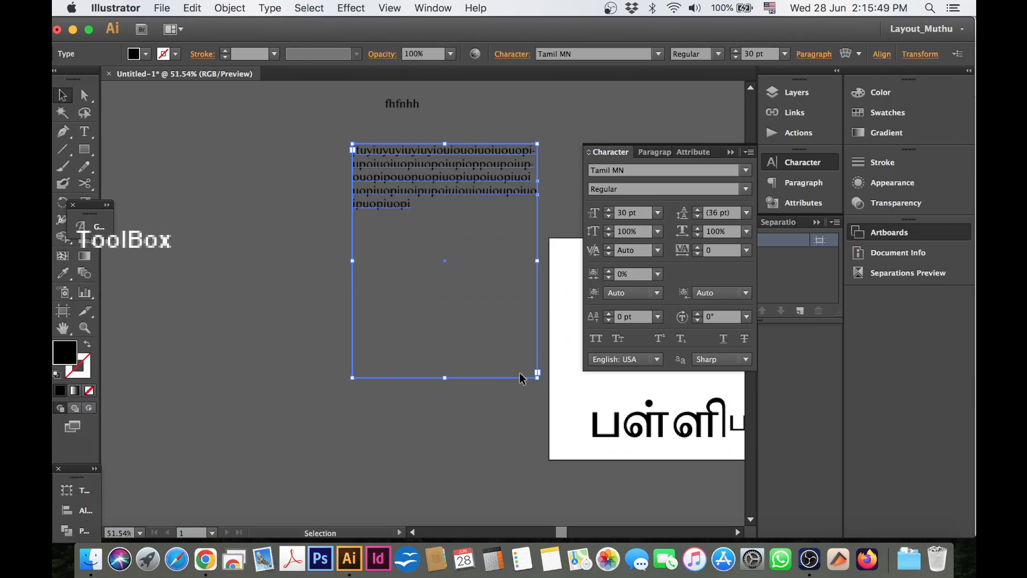
{"action": "left_click_drag", "start_coordinate": [538, 376], "coordinate": [428, 203]}
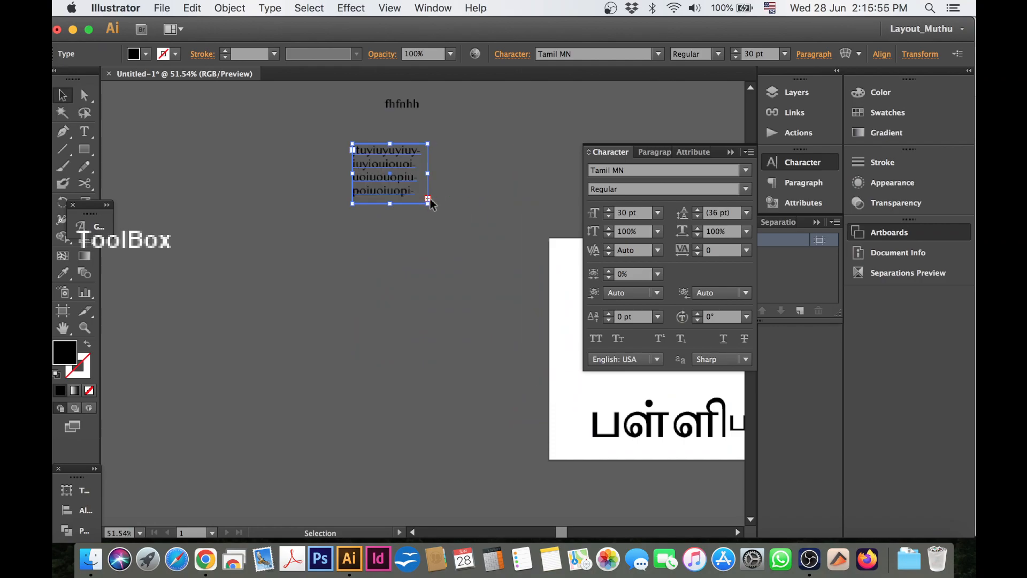
{"action": "left_click_drag", "start_coordinate": [377, 158], "coordinate": [470, 291]}
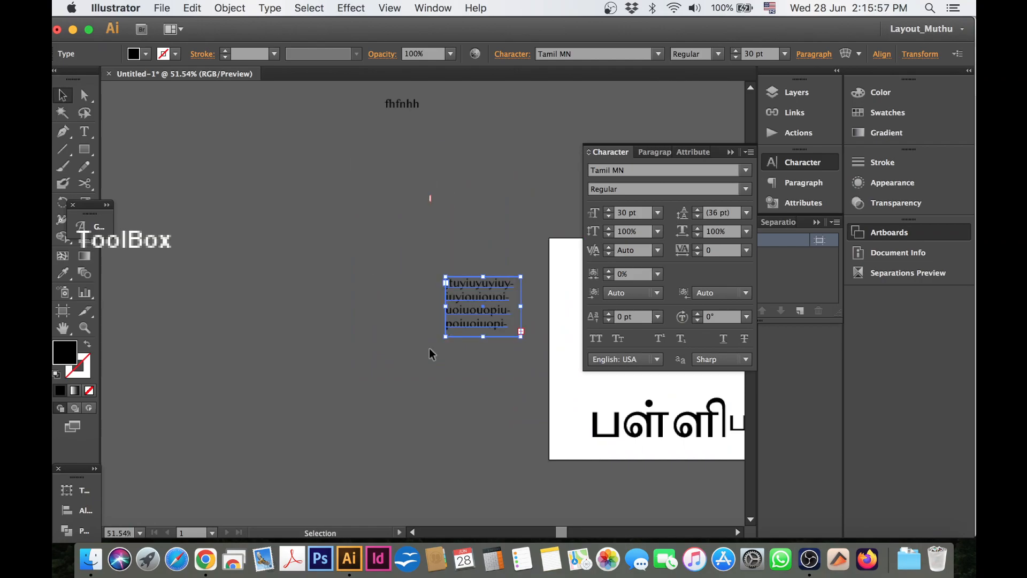
Move the placeholder text frame into the artboard's upper-left corner and resize it into a narrow, tall column.
{"action": "left_click", "coordinate": [63, 328]}
{"action": "left_click_drag", "start_coordinate": [450, 438], "coordinate": [284, 423]}
{"action": "left_click_drag", "start_coordinate": [316, 295], "coordinate": [150, 291]}
{"action": "left_click", "coordinate": [62, 95]}
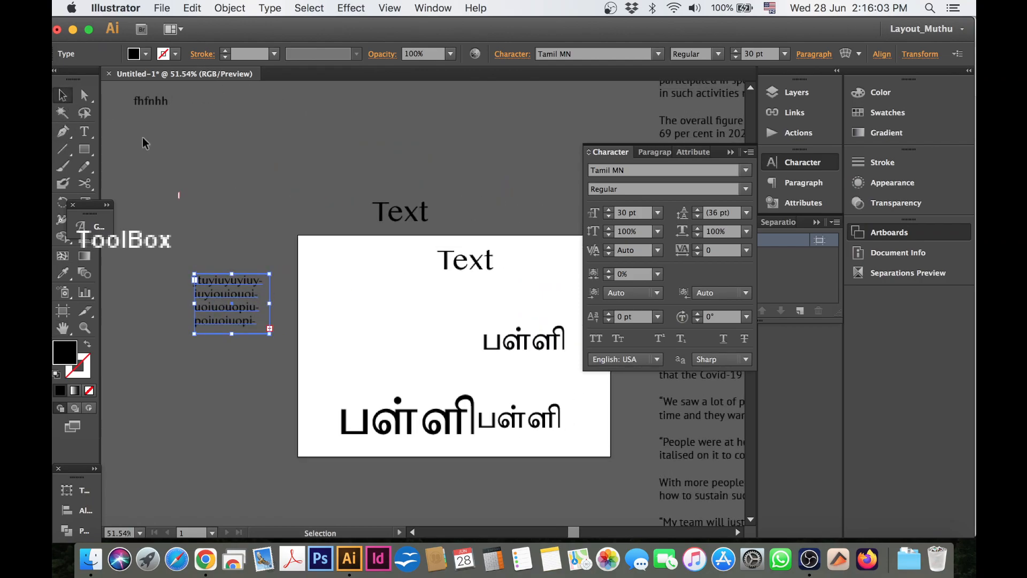
{"action": "left_click_drag", "start_coordinate": [259, 328], "coordinate": [366, 304]}
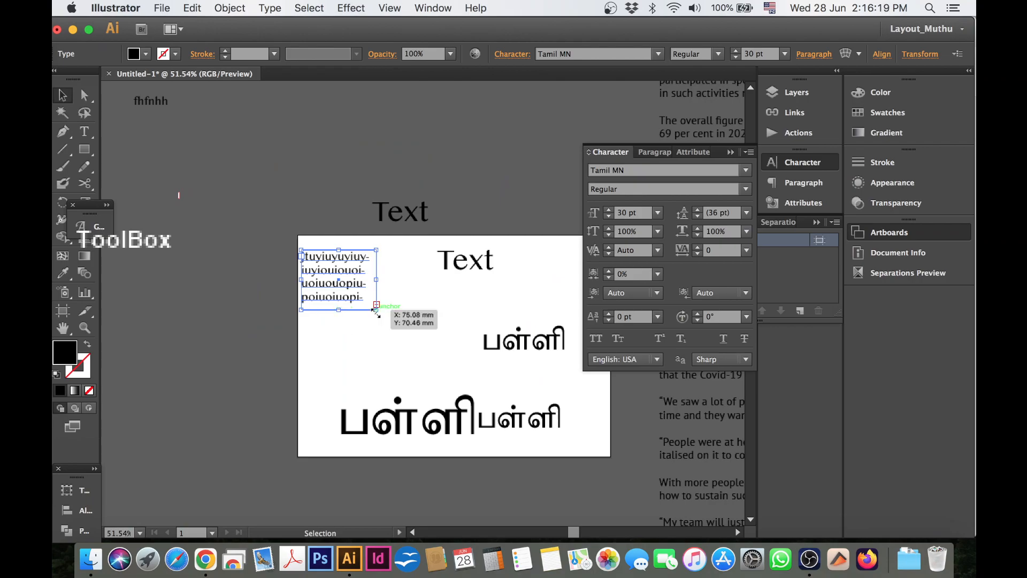
{"action": "left_click_drag", "start_coordinate": [376, 309], "coordinate": [434, 390]}
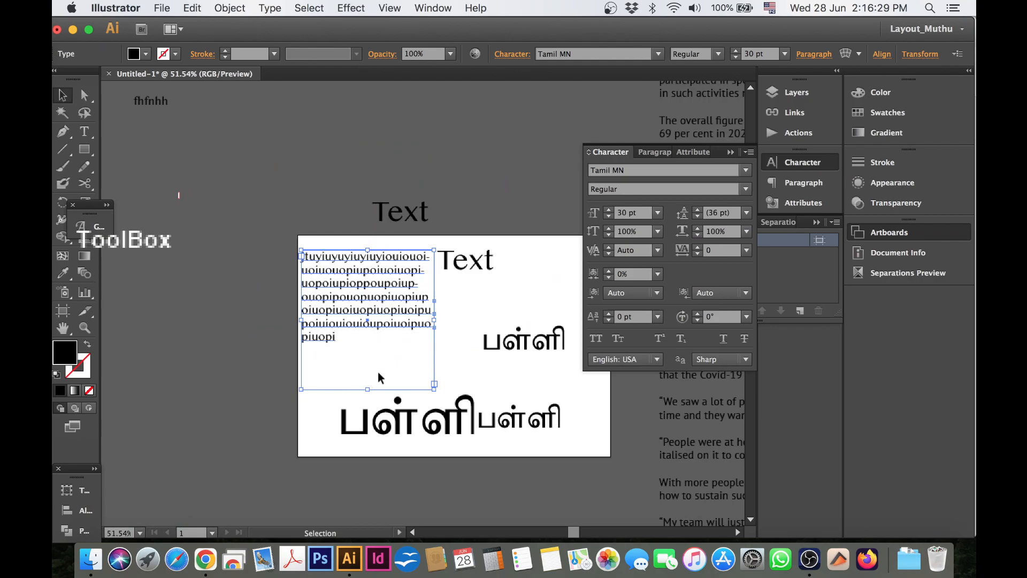
{"action": "left_click_drag", "start_coordinate": [434, 384], "coordinate": [367, 376]}
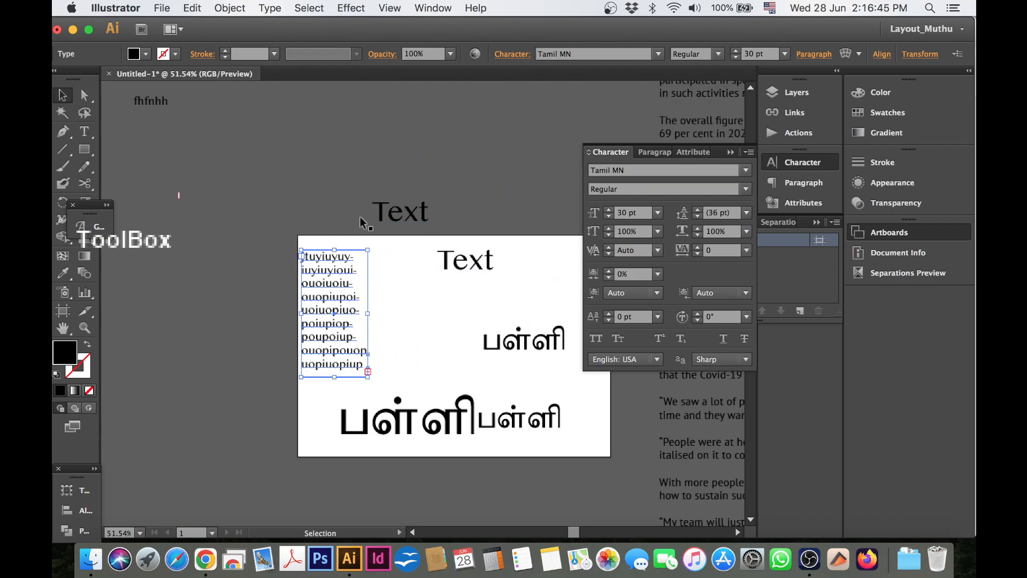
Select the Singapore sports article's text frame and shrink it to roughly half its width and height.
{"action": "left_click", "coordinate": [62, 328]}
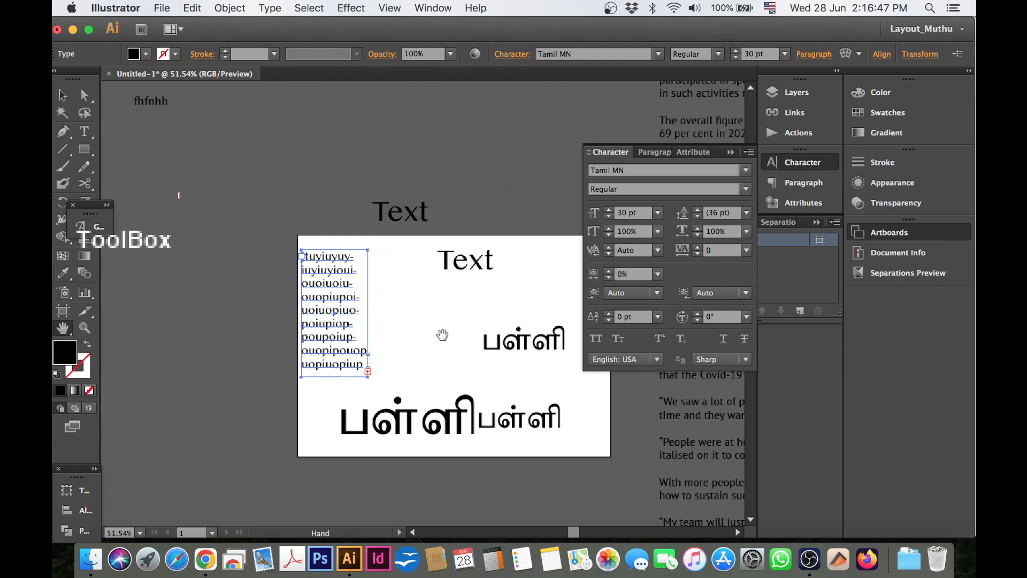
{"action": "left_click_drag", "start_coordinate": [575, 337], "coordinate": [200, 326]}
{"action": "left_click_drag", "start_coordinate": [300, 308], "coordinate": [188, 350]}
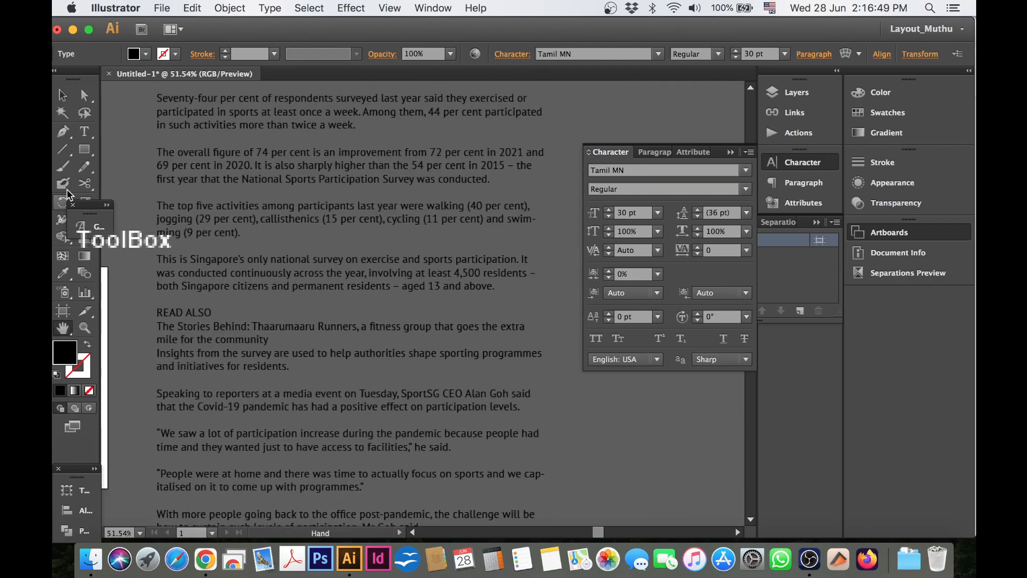
{"action": "left_click", "coordinate": [63, 95]}
{"action": "left_click", "coordinate": [303, 209]}
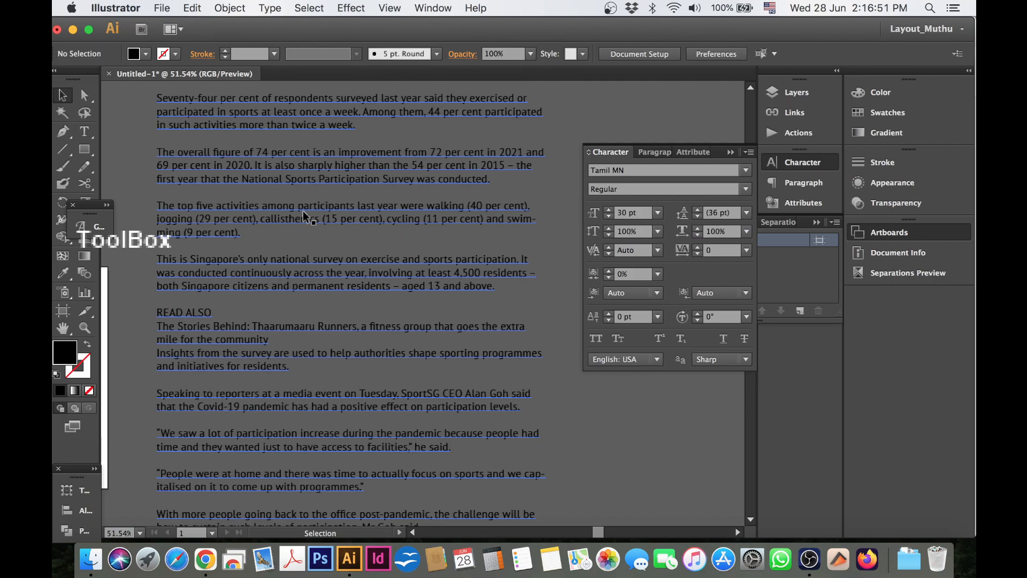
{"action": "left_click", "coordinate": [305, 216]}
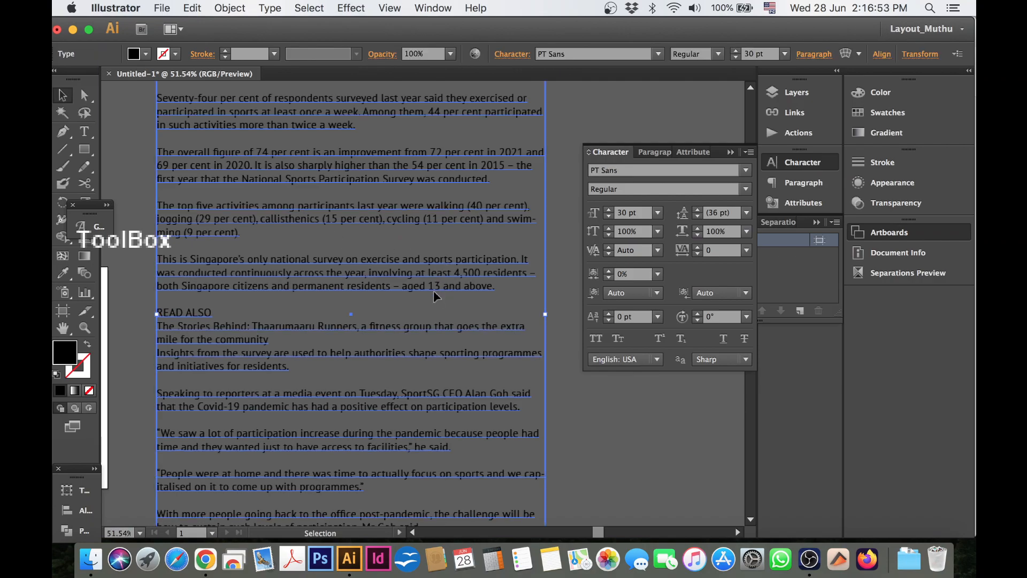
{"action": "key", "text": "super+minus"}
{"action": "key", "text": "super+minus"}
{"action": "key", "text": "super+minus"}
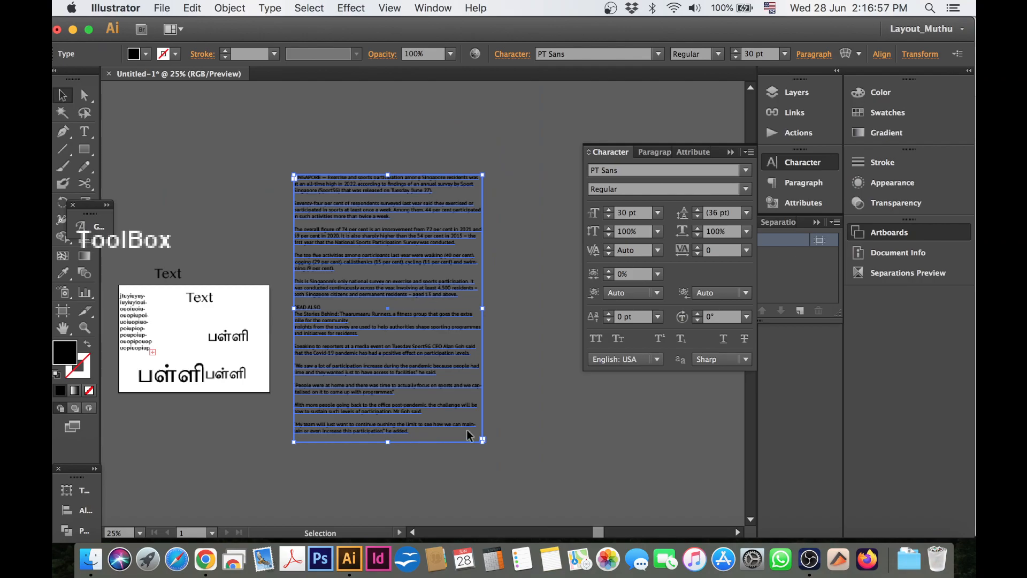
{"action": "left_click_drag", "start_coordinate": [483, 442], "coordinate": [394, 312]}
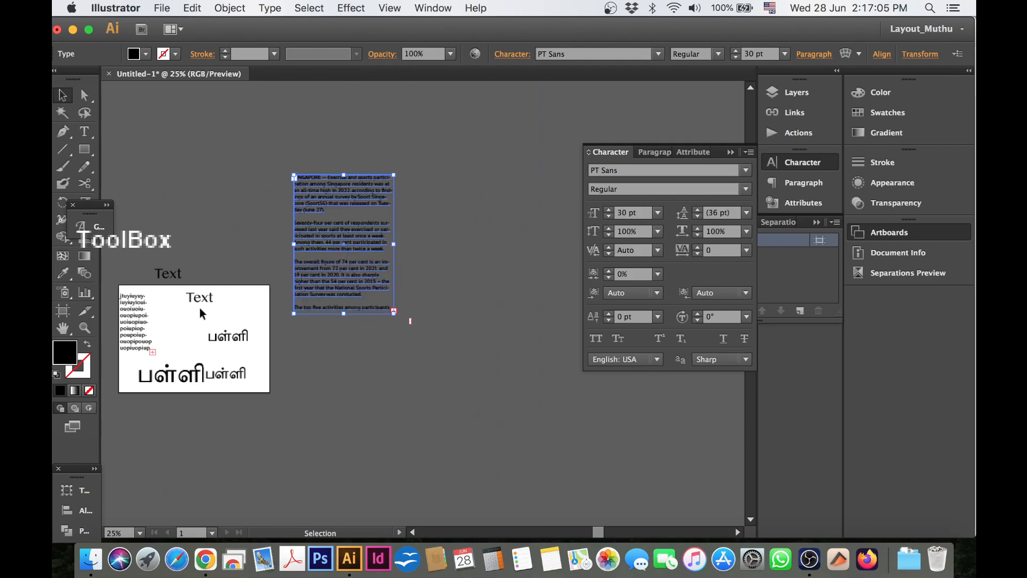
Move the existing sample texts off the artboard together and place the Singapore sports article frame on it instead.
{"action": "scroll", "coordinate": [282, 367], "scroll_direction": "left", "scroll_amount": 5}
{"action": "left_click_drag", "start_coordinate": [234, 240], "coordinate": [381, 396]}
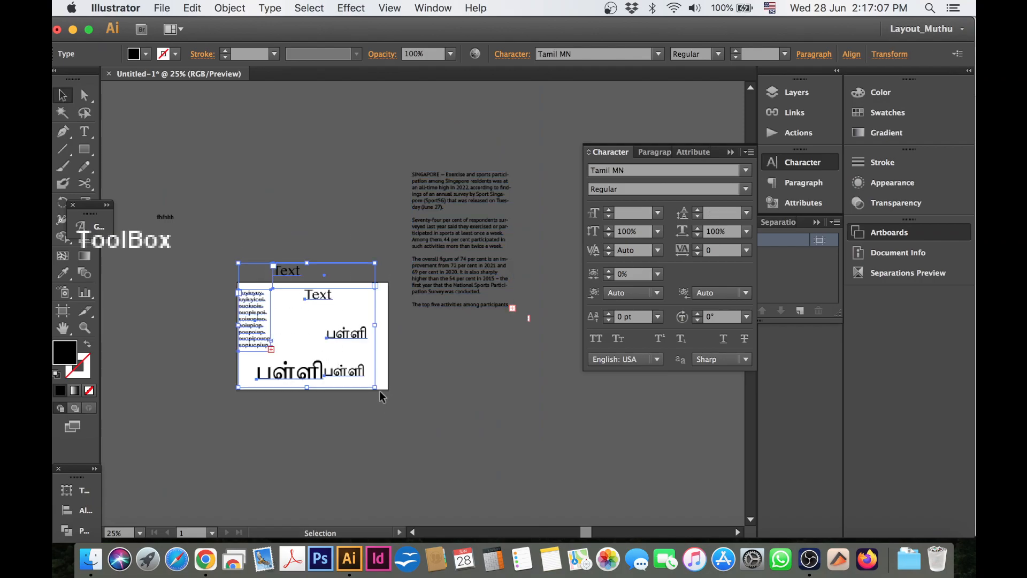
{"action": "left_click_drag", "start_coordinate": [313, 370], "coordinate": [157, 390]}
{"action": "left_click_drag", "start_coordinate": [436, 232], "coordinate": [267, 350]}
Hide the panels, shift the article frame slightly within the artboard's upper-left corner, and resize it to a column that fits the artboard's height.
{"action": "mouse_move", "coordinate": [213, 273]}
{"action": "left_mouse_down"}
{"action": "mouse_move", "coordinate": [347, 422]}
{"action": "mouse_move", "coordinate": [384, 445]}
{"action": "left_mouse_up"}
{"action": "key", "text": "Tab"}
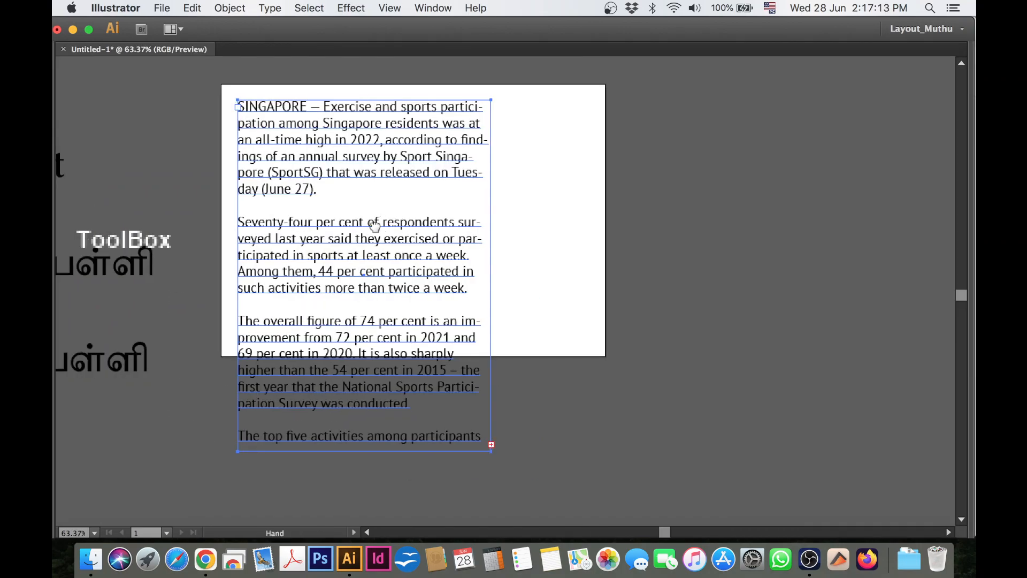
{"action": "left_click_drag", "start_coordinate": [377, 220], "coordinate": [360, 275]}
{"action": "left_click_drag", "start_coordinate": [294, 195], "coordinate": [290, 191]}
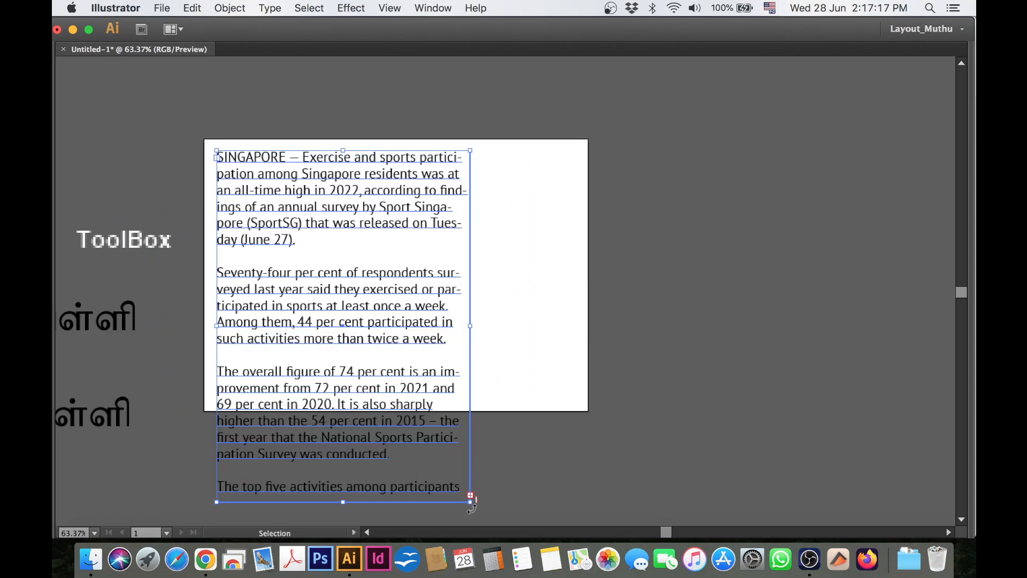
{"action": "left_click_drag", "start_coordinate": [470, 501], "coordinate": [380, 401]}
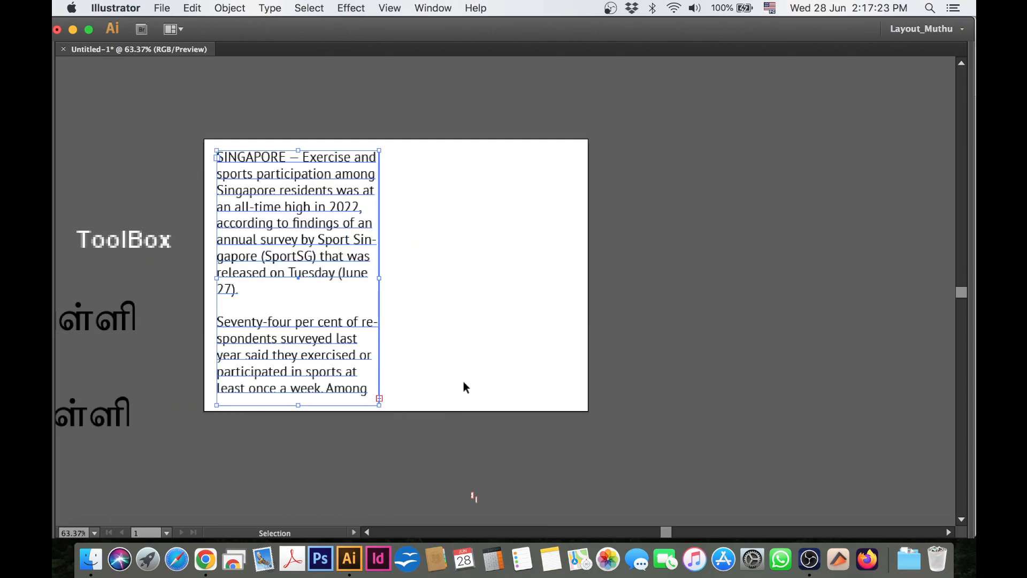
Select all the article text and try font sizes of 10 pt and 14 pt before settling on 15 pt.
{"action": "double_click", "coordinate": [332, 371]}
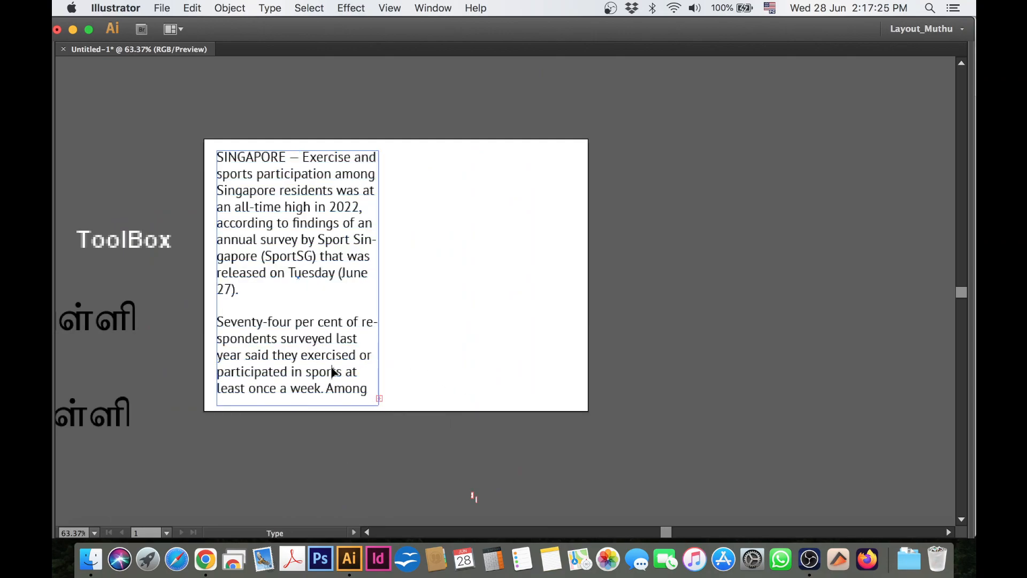
{"action": "key", "text": "super+a"}
{"action": "key", "text": "super+t"}
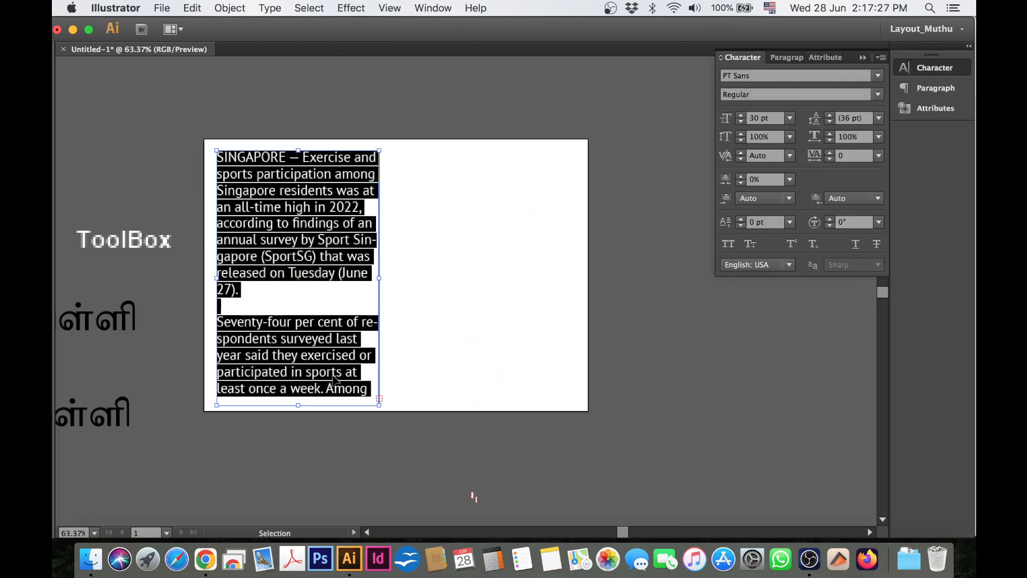
{"action": "left_click", "coordinate": [765, 76]}
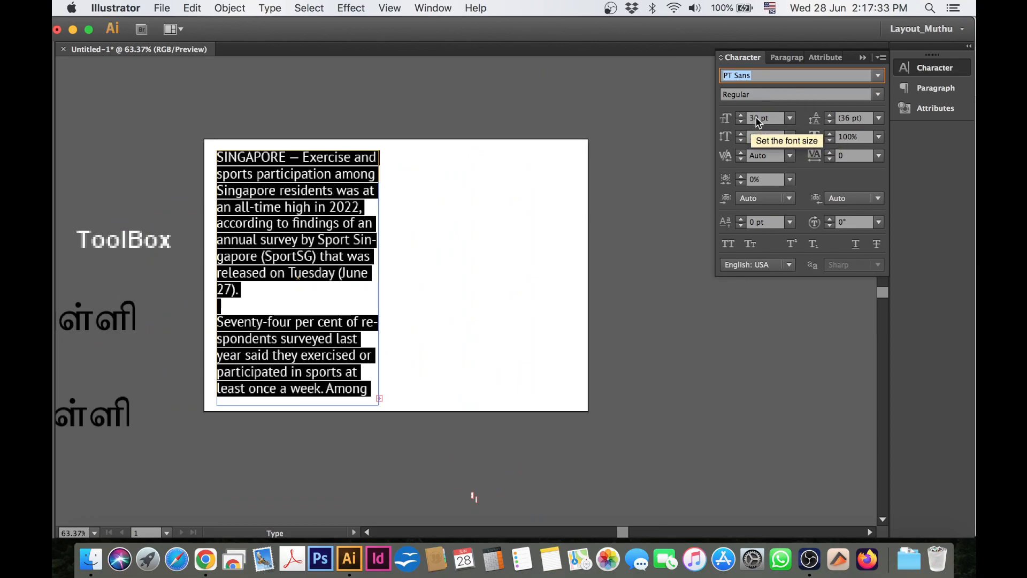
{"action": "left_click", "coordinate": [749, 119]}
{"action": "type", "text": "1"}
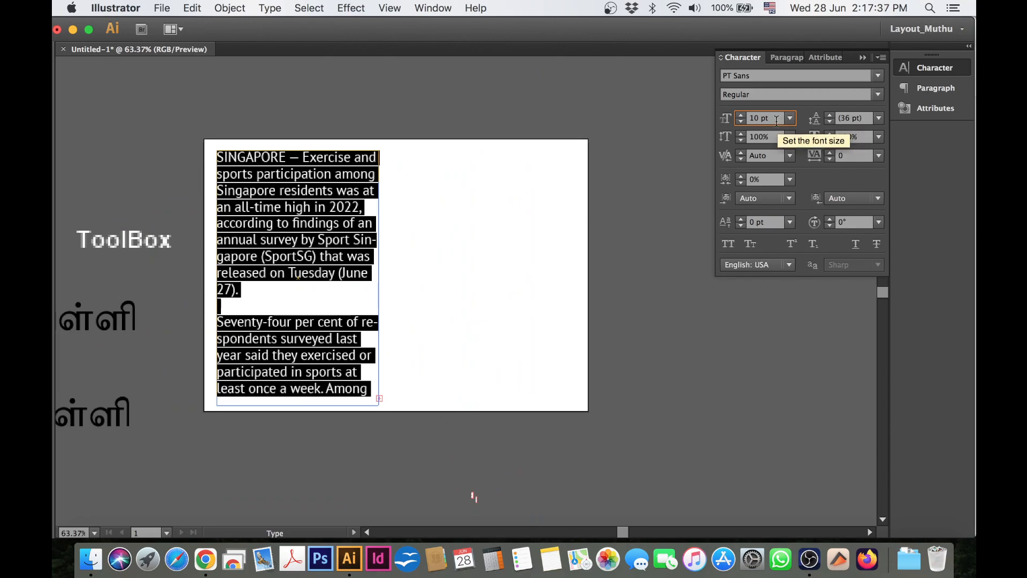
{"action": "left_click", "coordinate": [790, 118]}
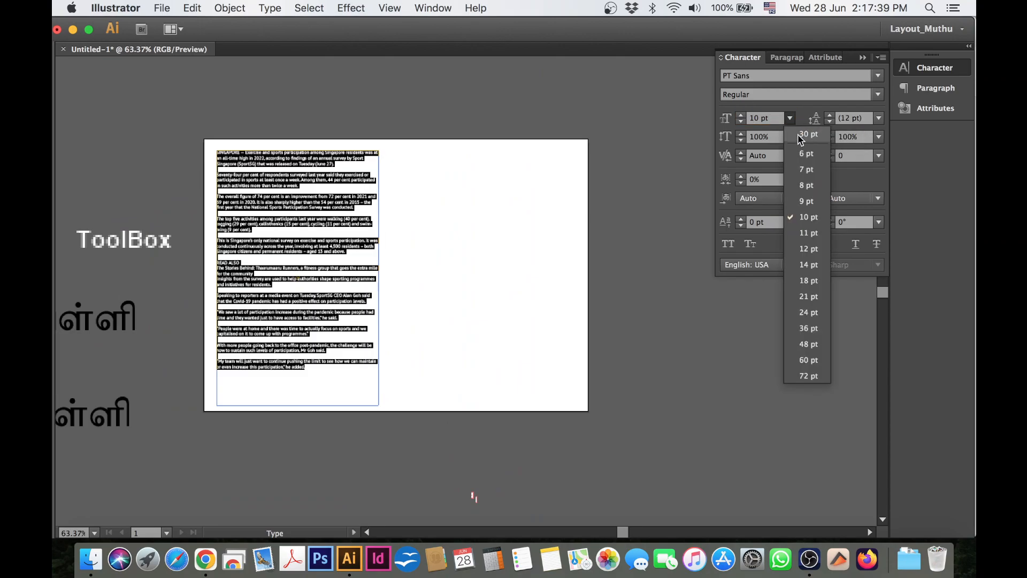
{"action": "left_click", "coordinate": [808, 265]}
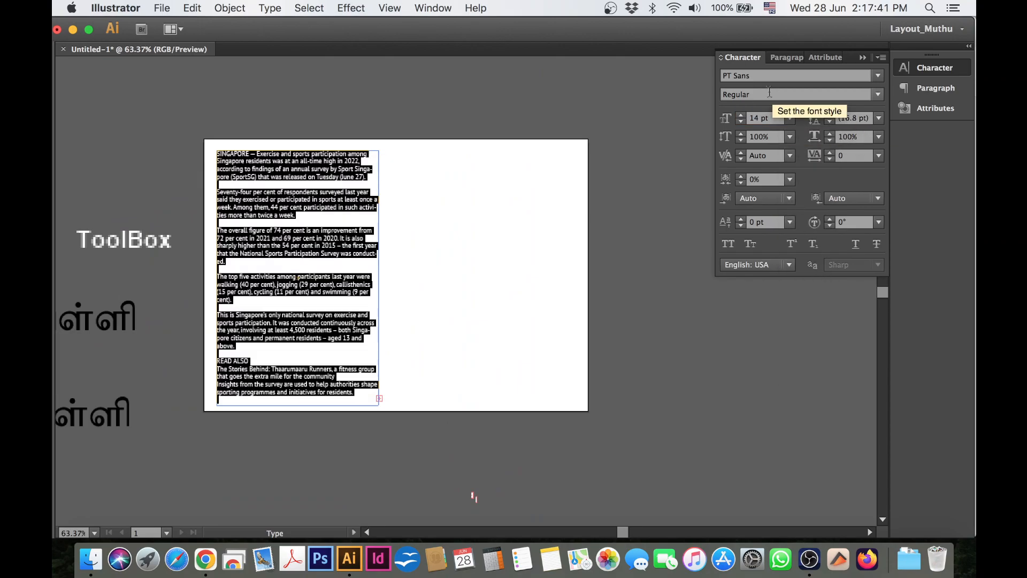
{"action": "left_click", "coordinate": [741, 115]}
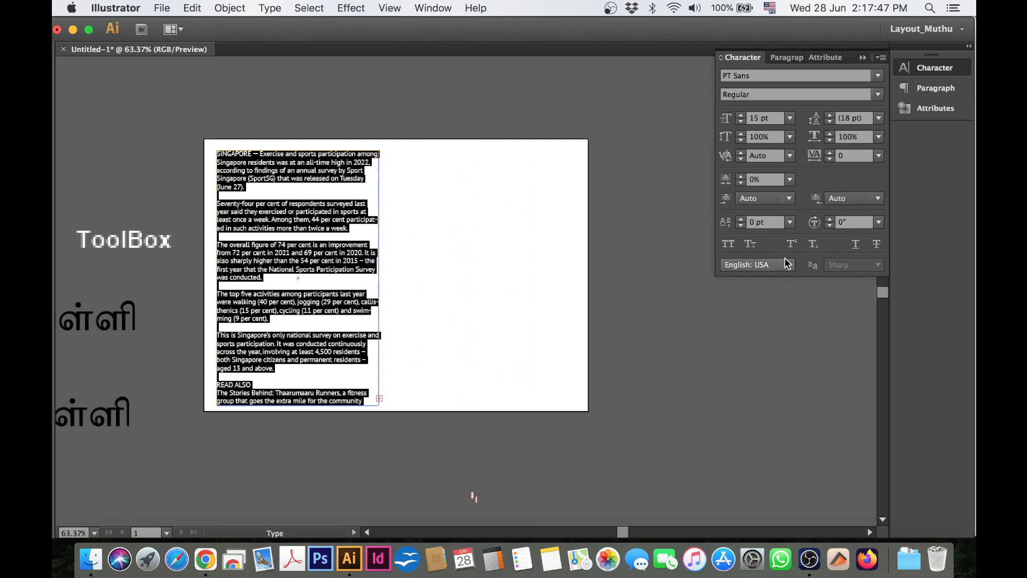
Justify the article's paragraphs with the last line aligned left and turn off hyphenation.
{"action": "left_click", "coordinate": [797, 58]}
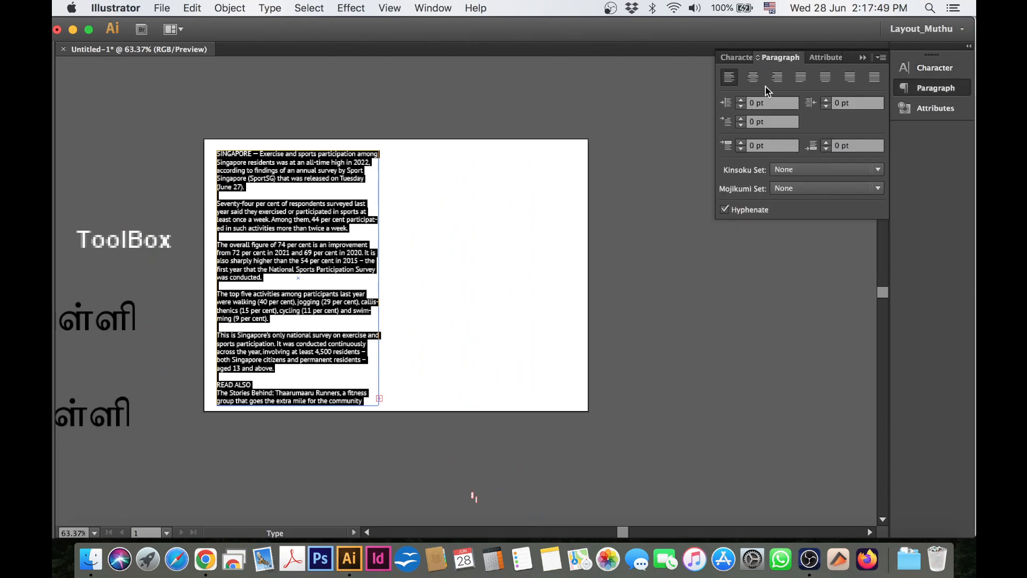
{"action": "left_click", "coordinate": [802, 82]}
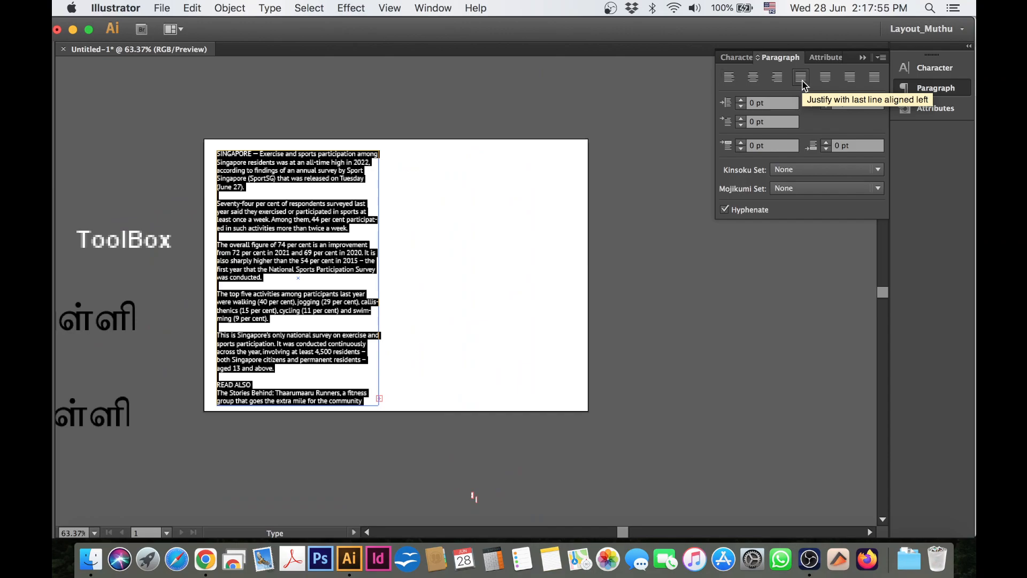
{"action": "left_click", "coordinate": [744, 213]}
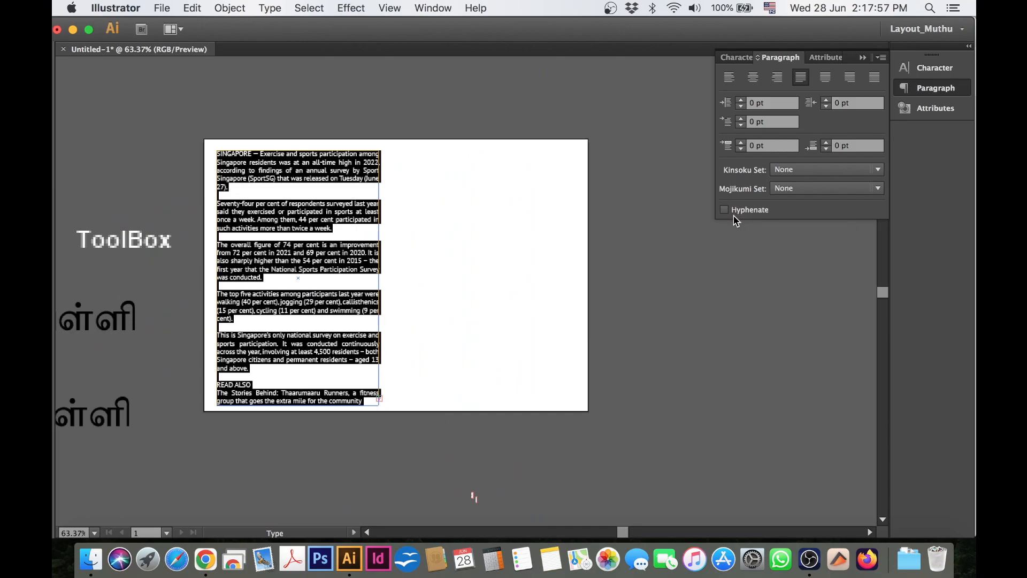
Set the first-line left indent of the article's paragraphs to 10 pt and return to the Character settings.
{"action": "left_click", "coordinate": [748, 123]}
{"action": "type", "text": "10 pt"}
{"action": "key", "text": "Return"}
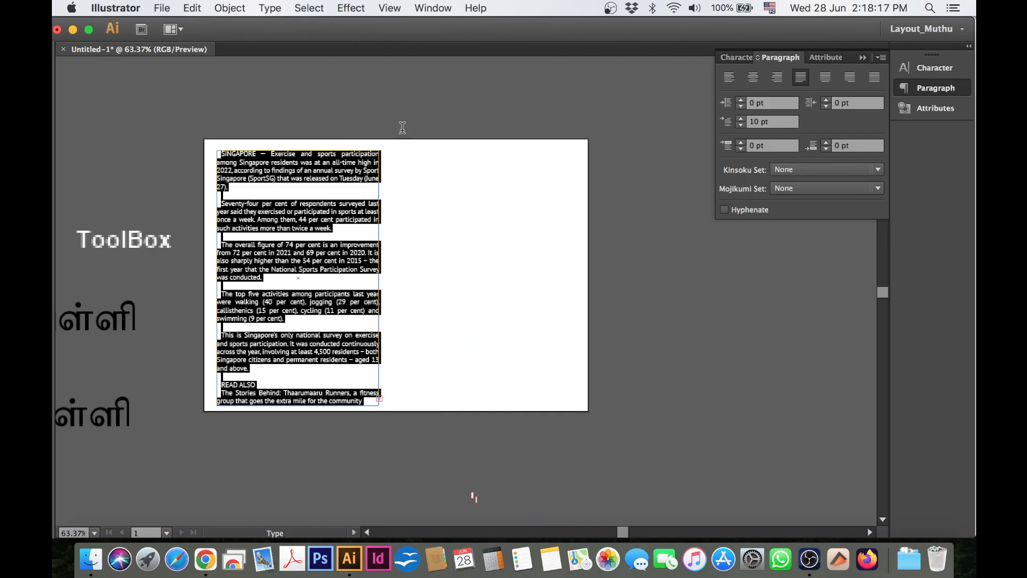
{"action": "left_click", "coordinate": [737, 57]}
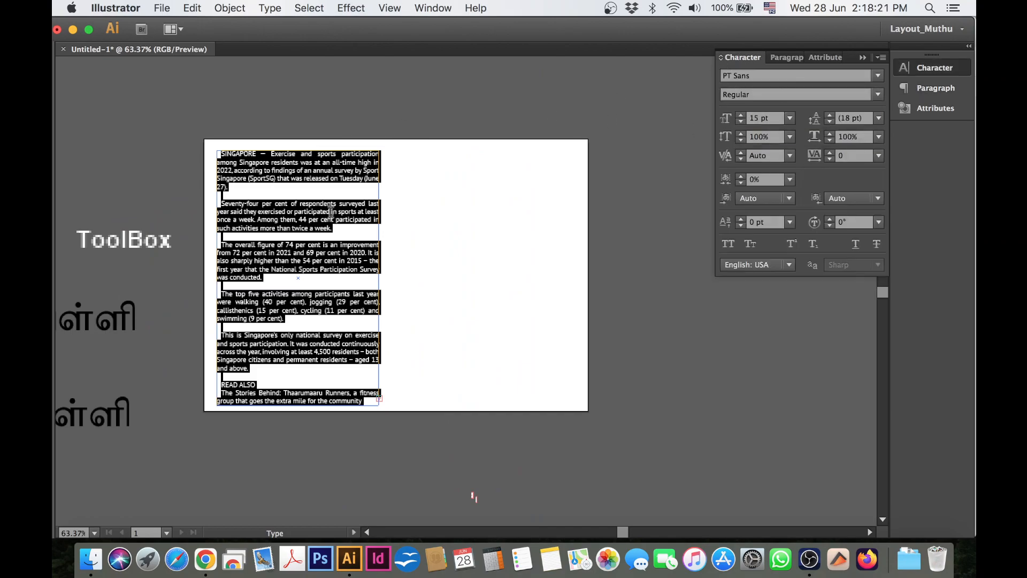
Reselect all the article text, set its tracking to 4 and fix the leading at 18 pt.
{"action": "left_click", "coordinate": [327, 187]}
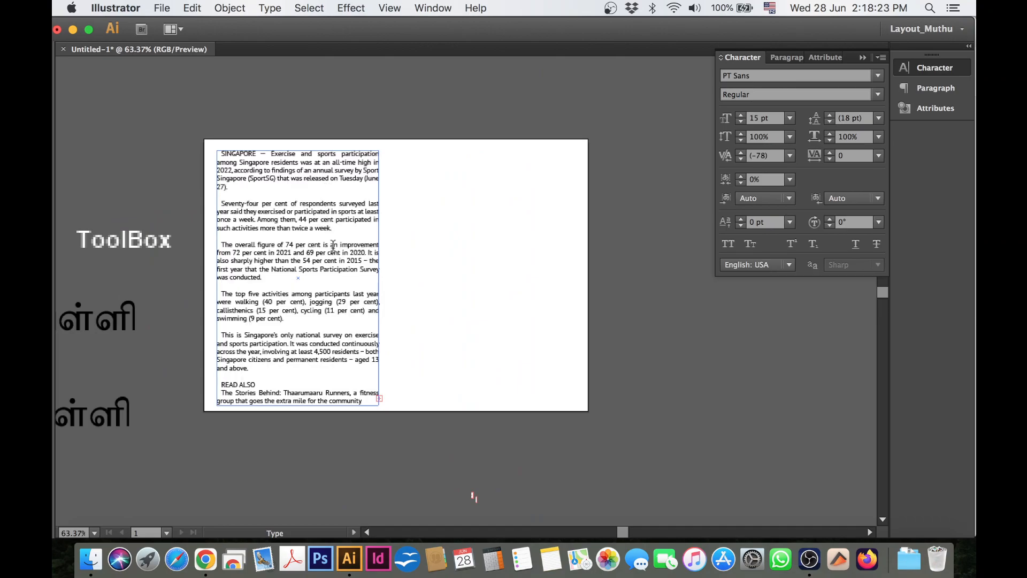
{"action": "double_click", "coordinate": [283, 164]}
{"action": "key", "text": "super+a"}
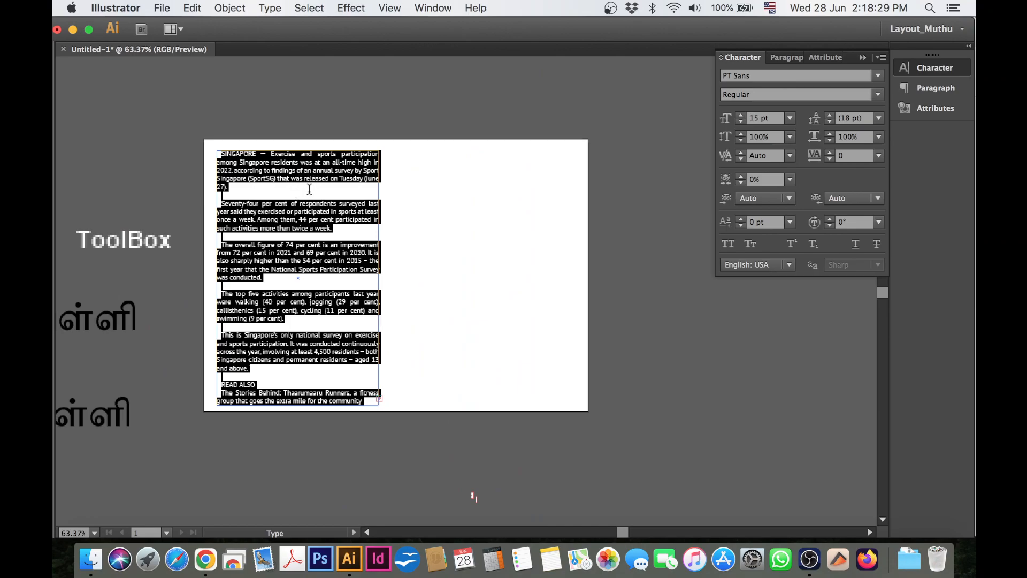
{"action": "left_click", "coordinate": [830, 154]}
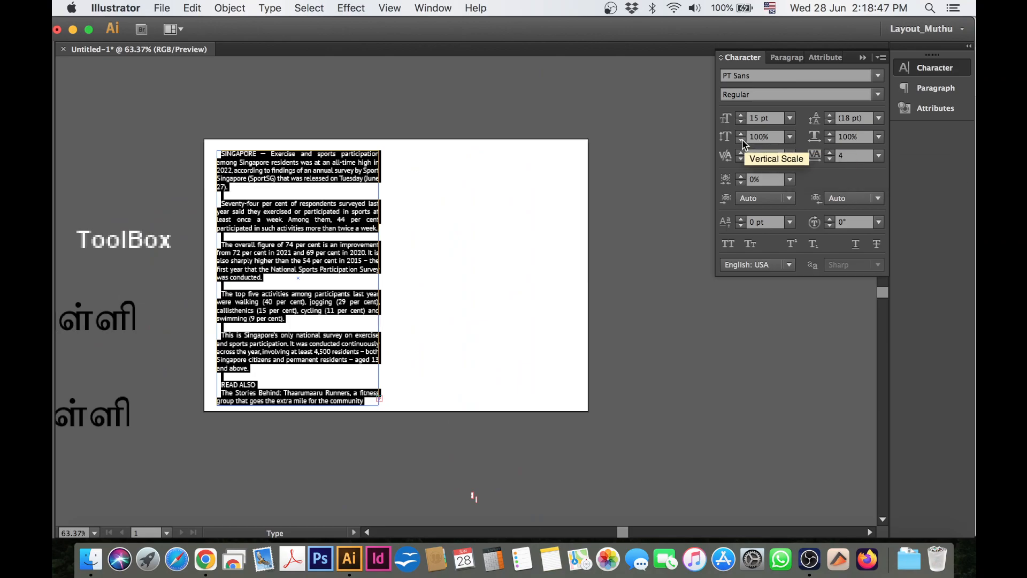
{"action": "left_click", "coordinate": [830, 115]}
{"action": "left_click", "coordinate": [830, 122]}
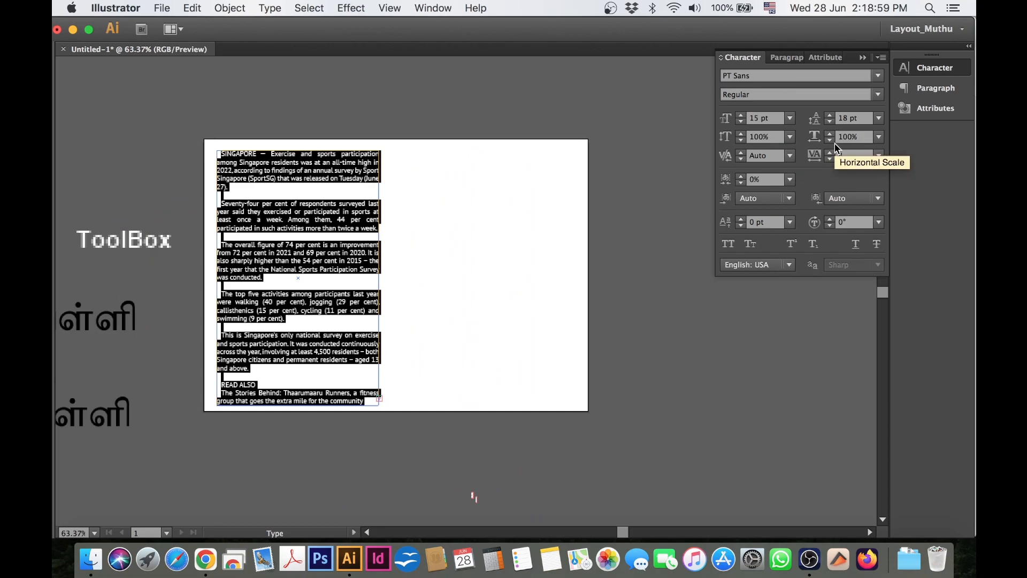
Set the article text's horizontal scale to 98%, leave text editing and shorten the article frame slightly from below.
{"action": "left_click", "coordinate": [831, 140]}
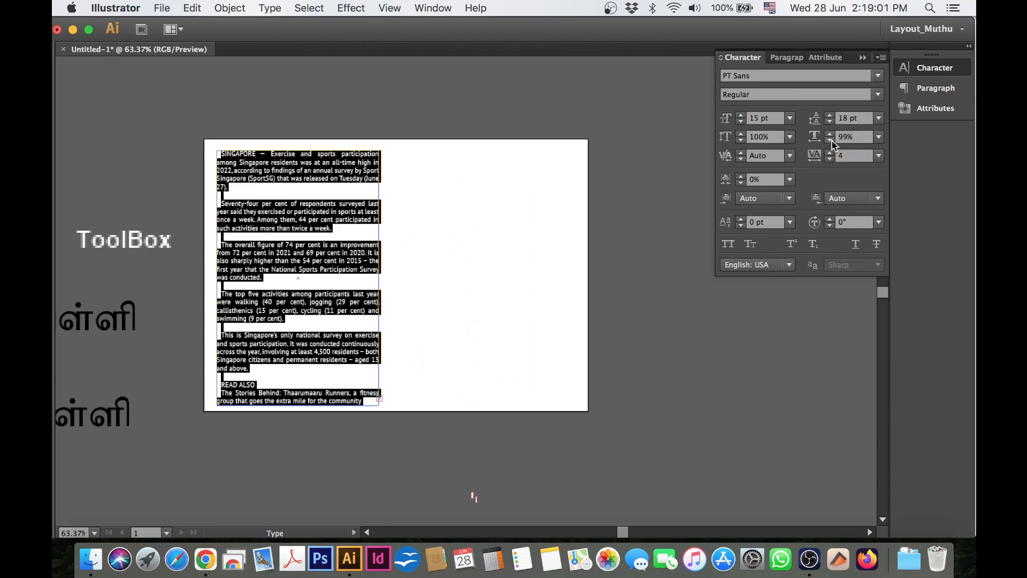
{"action": "left_click", "coordinate": [831, 140]}
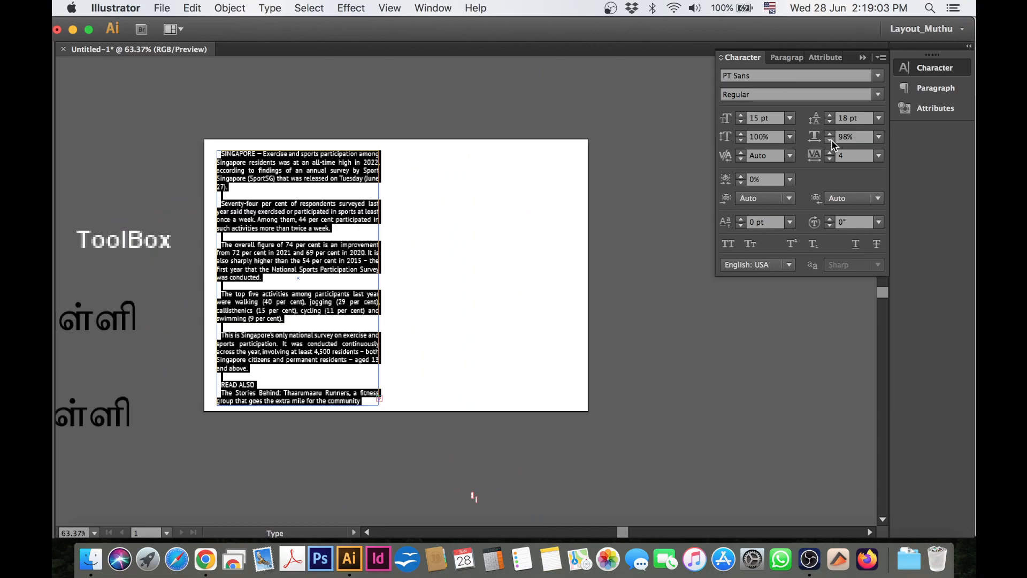
{"action": "left_click", "coordinate": [741, 134]}
{"action": "left_click", "coordinate": [740, 134]}
{"action": "left_click", "coordinate": [331, 227]}
{"action": "key", "text": "Escape"}
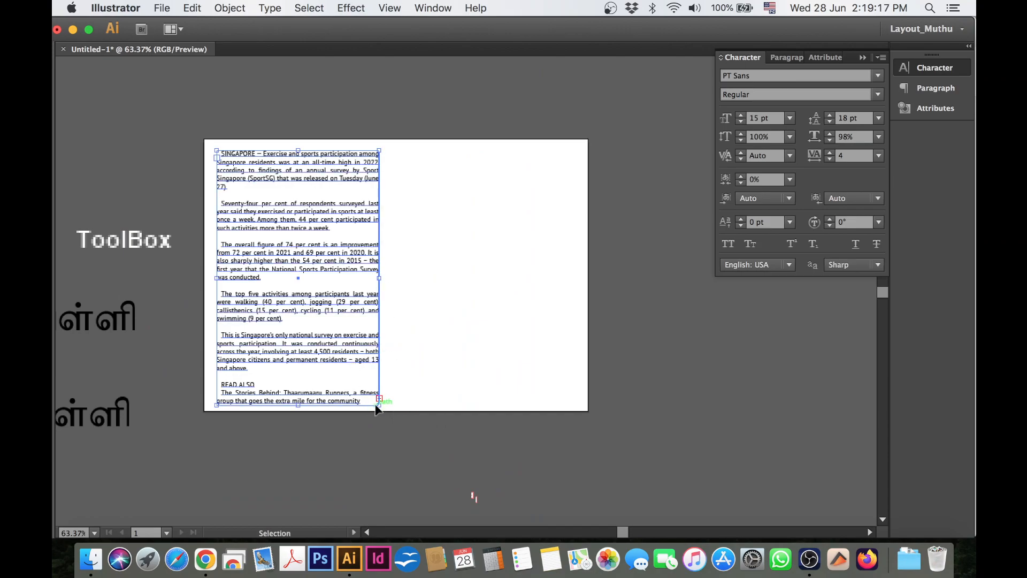
{"action": "left_click_drag", "start_coordinate": [378, 405], "coordinate": [378, 396]}
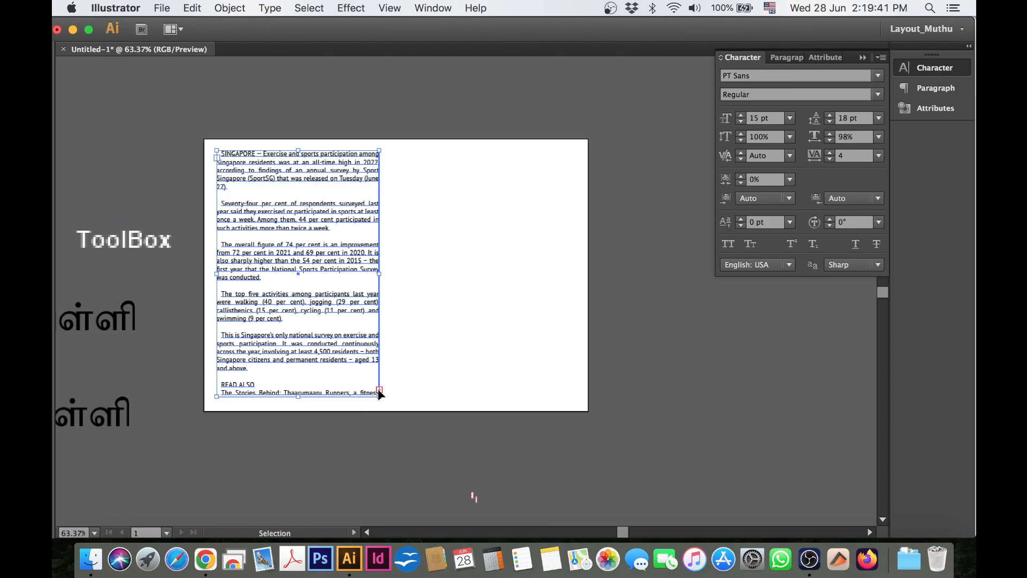
Thread the overflow text into a second linked frame, align it beside the first column and shift both frames slightly together.
{"action": "left_click", "coordinate": [379, 390]}
{"action": "left_click", "coordinate": [380, 389]}
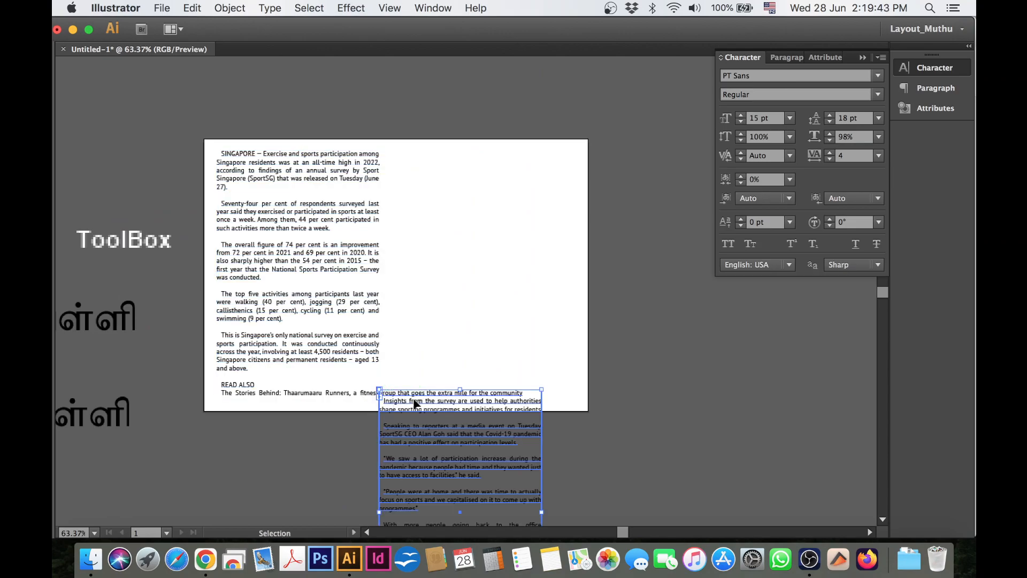
{"action": "left_click_drag", "start_coordinate": [415, 397], "coordinate": [496, 320]}
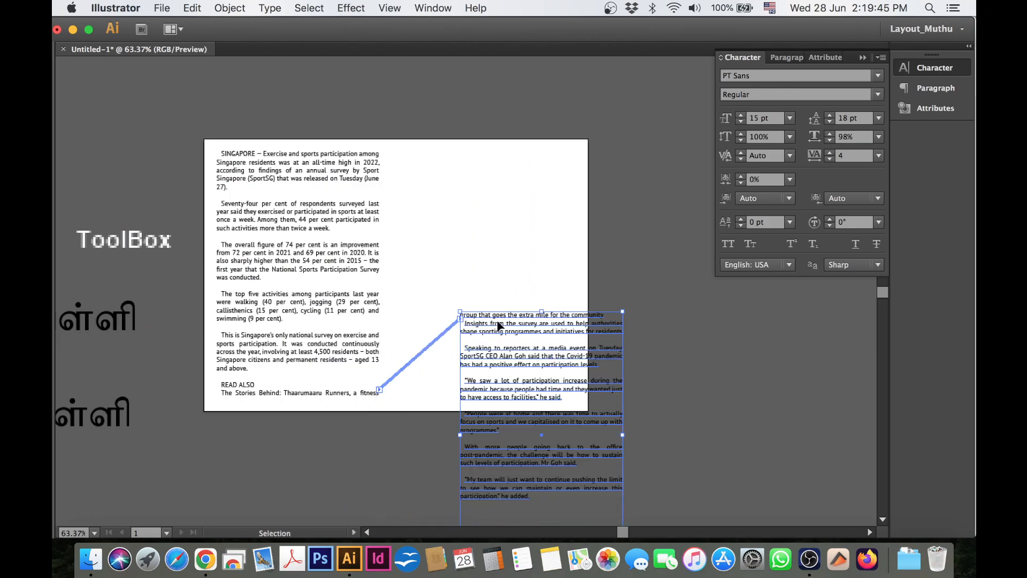
{"action": "left_click_drag", "start_coordinate": [502, 355], "coordinate": [444, 201]}
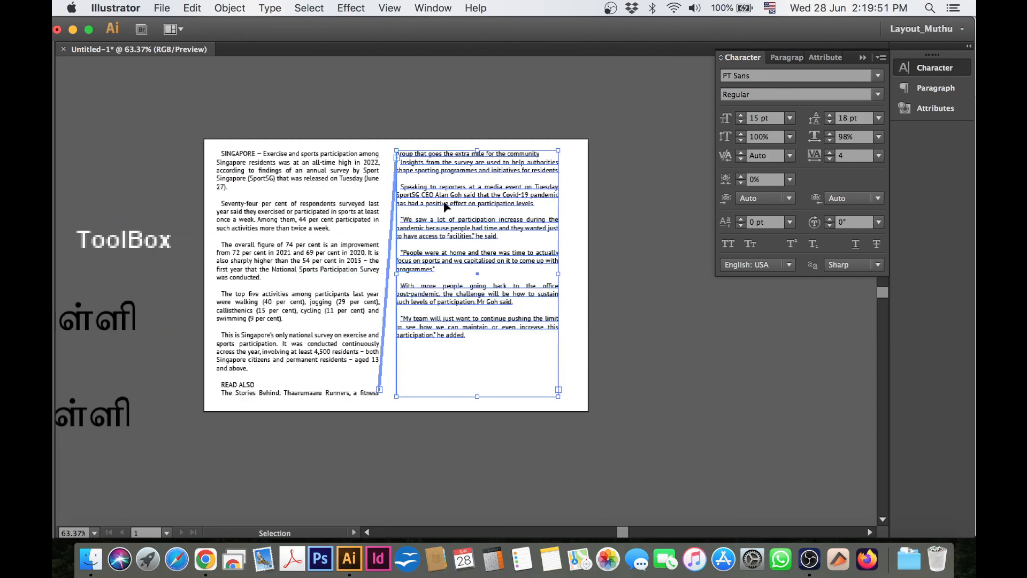
{"action": "left_click", "coordinate": [303, 214]}
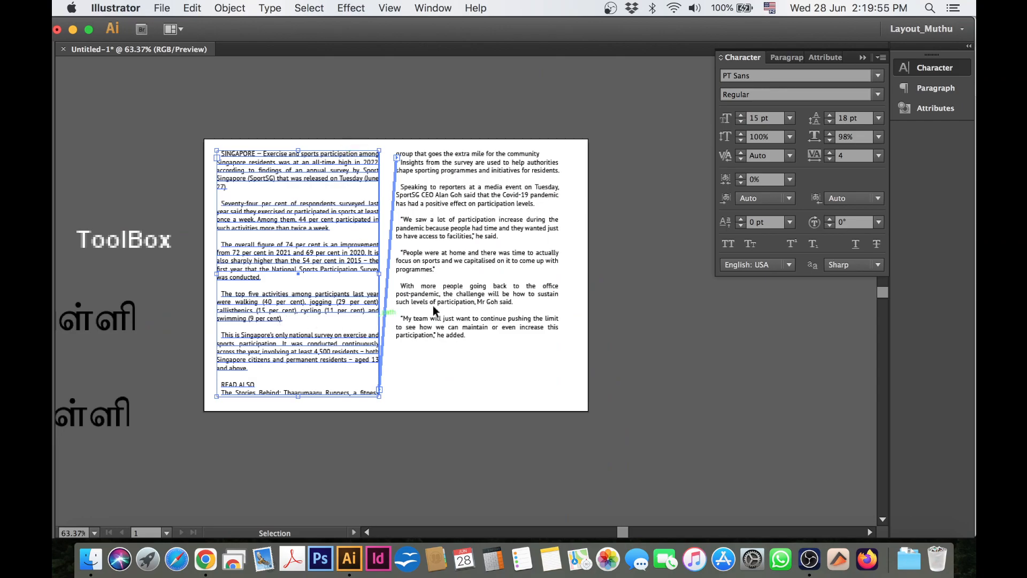
{"action": "left_click", "coordinate": [496, 261]}
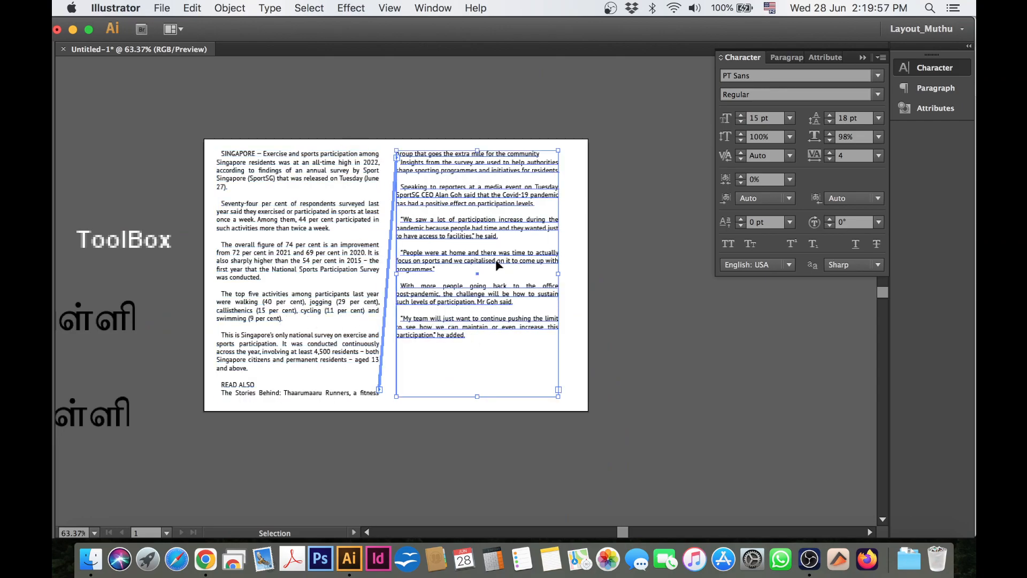
{"action": "left_click_drag", "start_coordinate": [180, 273], "coordinate": [432, 328]}
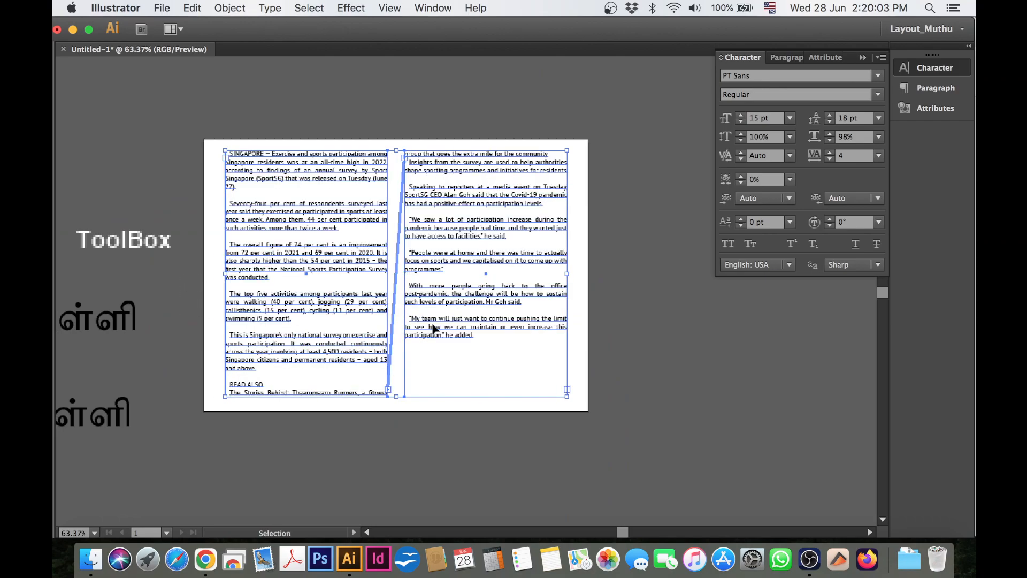
Undo the frame moves and the threading of the overflow text.
{"action": "key", "text": "super+z"}
{"action": "key", "text": "super+z"}
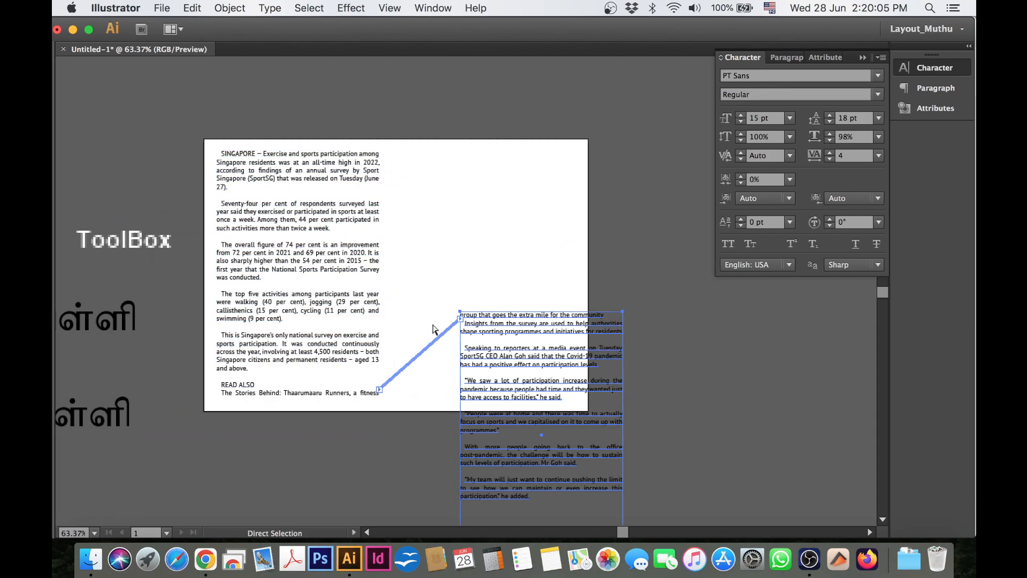
{"action": "key", "text": "super+z"}
{"action": "key", "text": "super+z"}
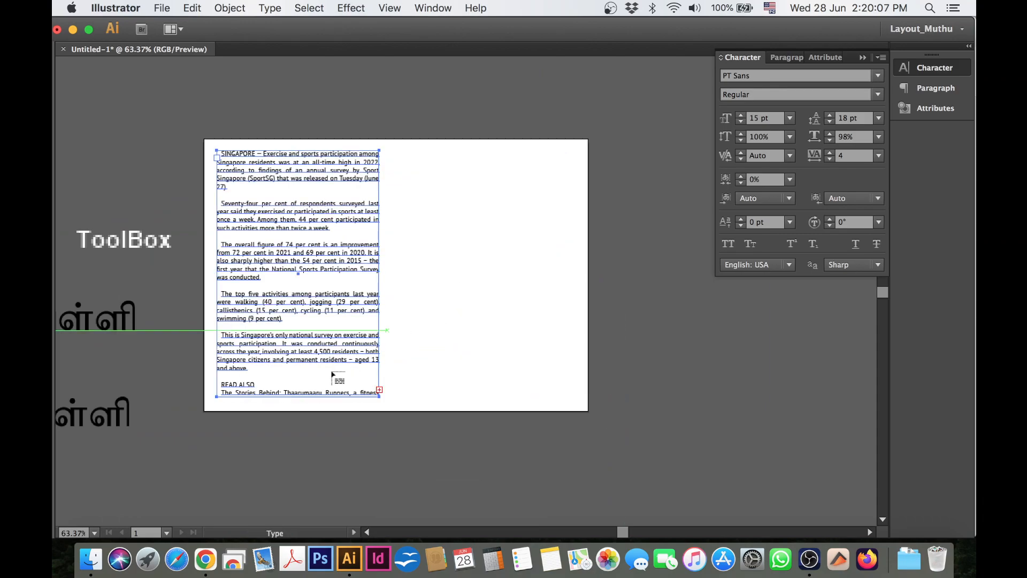
Thread the overflow text into a new linked frame level with the first column's top edge, and nudge it closer to that column.
{"action": "left_click", "coordinate": [379, 390]}
{"action": "key", "text": "v"}
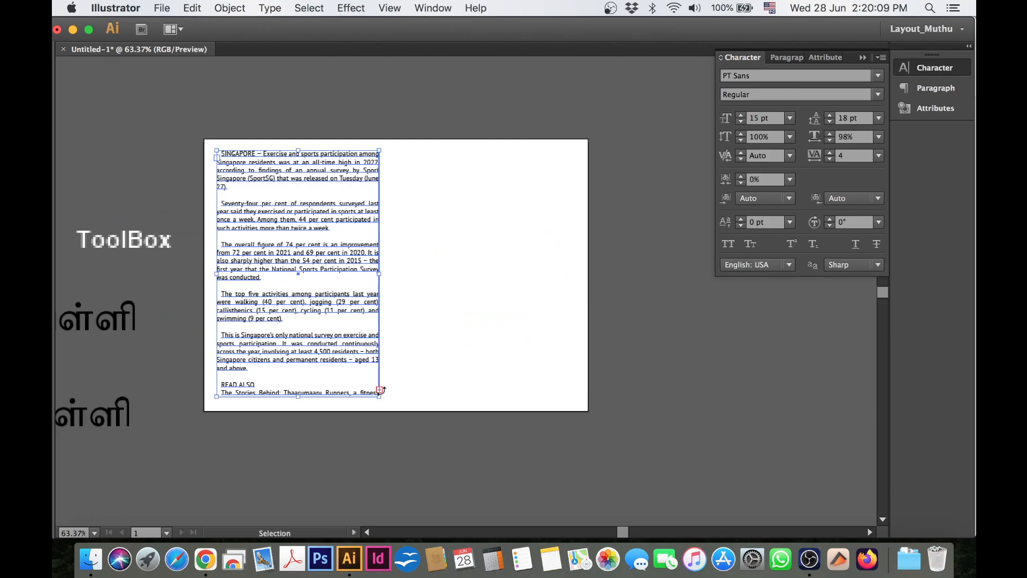
{"action": "left_click", "coordinate": [378, 394]}
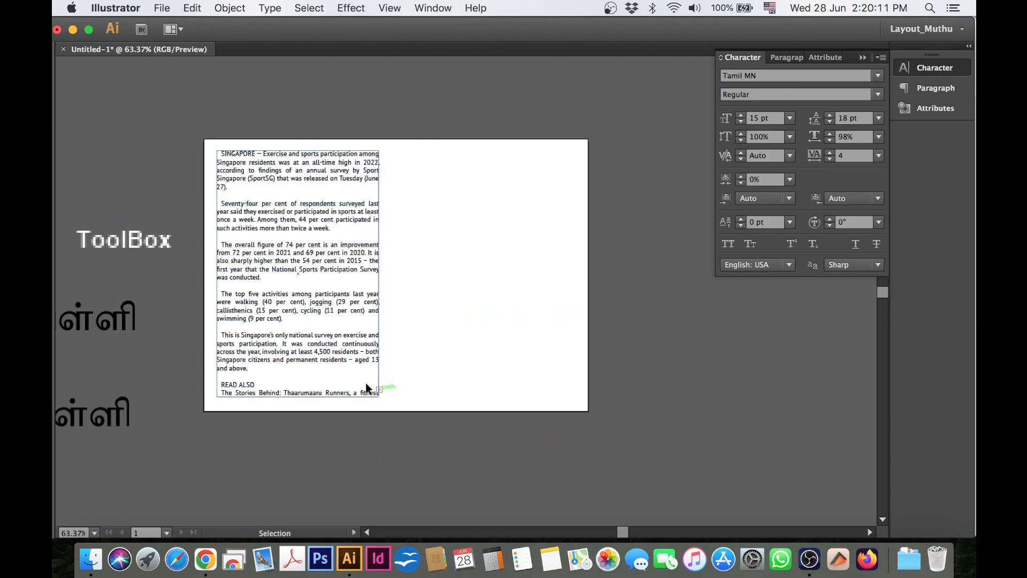
{"action": "left_click", "coordinate": [379, 390]}
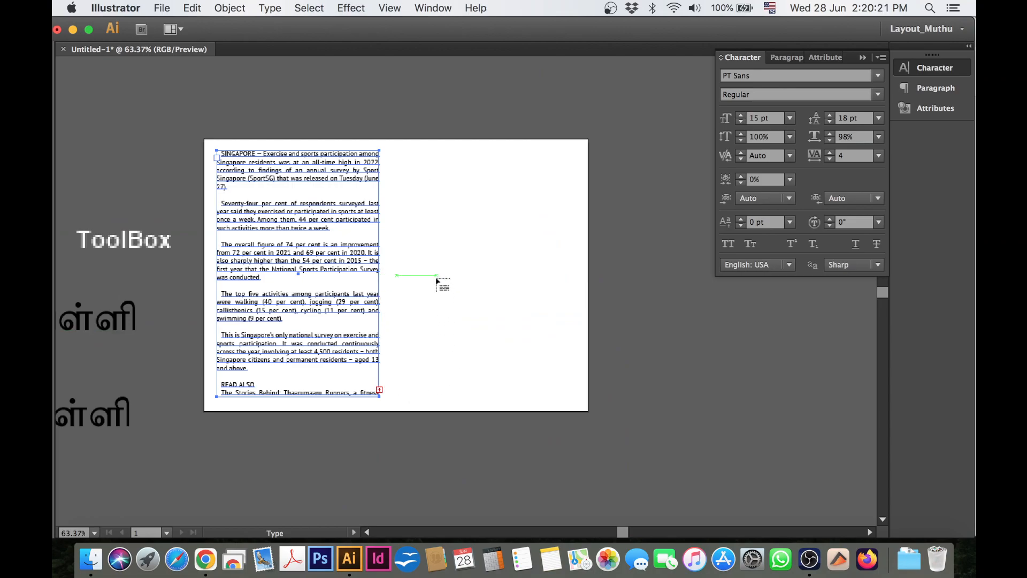
{"action": "left_click", "coordinate": [404, 152]}
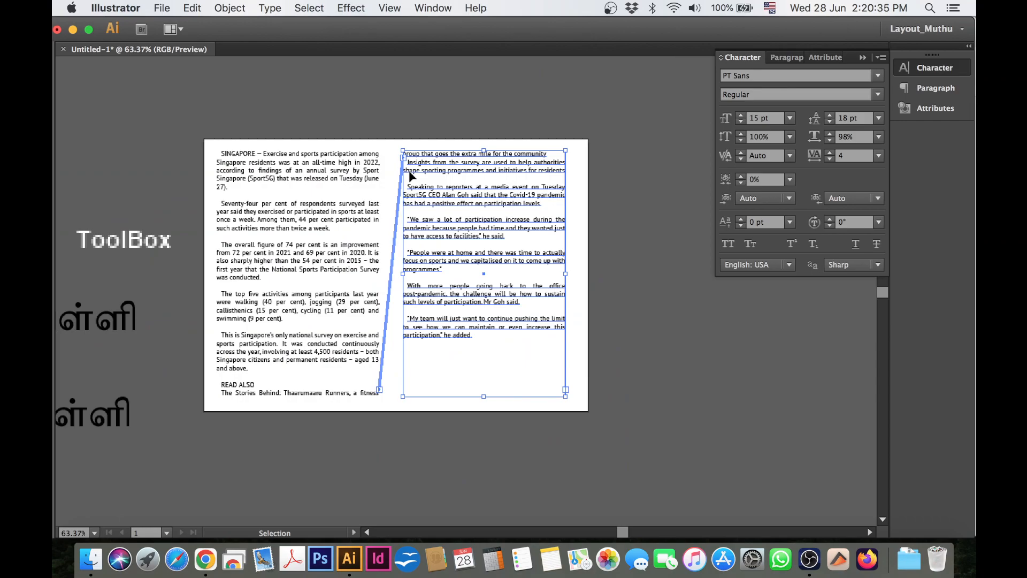
{"action": "left_click", "coordinate": [441, 178]}
{"action": "left_click_drag", "start_coordinate": [460, 170], "coordinate": [451, 168]}
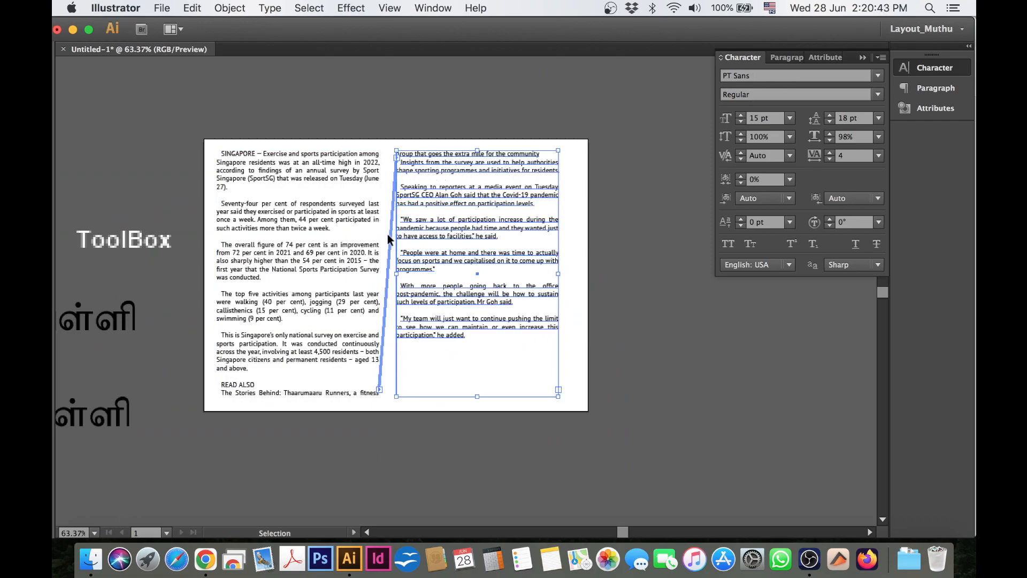
Shorten the first column's frame until the READ ALSO heading and the line below it flow into the second column.
{"action": "left_click", "coordinate": [289, 309]}
{"action": "left_click", "coordinate": [324, 342]}
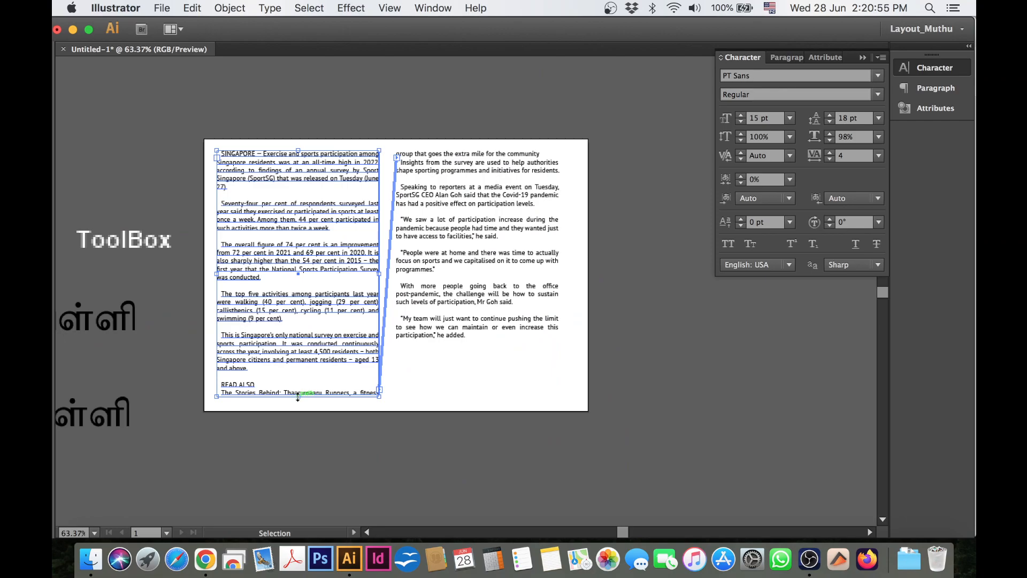
{"action": "key", "text": "super+equal"}
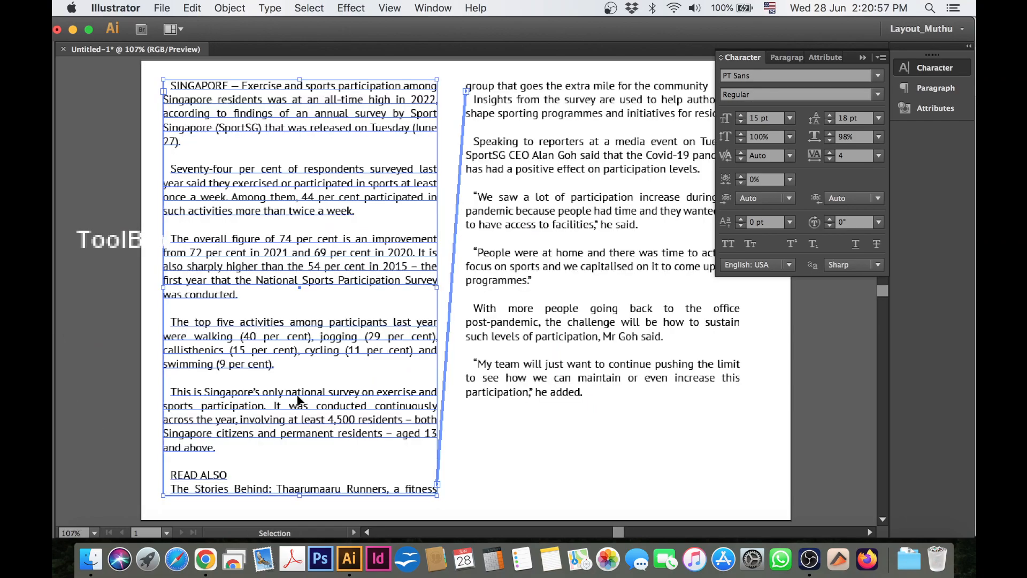
{"action": "left_click_drag", "start_coordinate": [300, 497], "coordinate": [299, 484]}
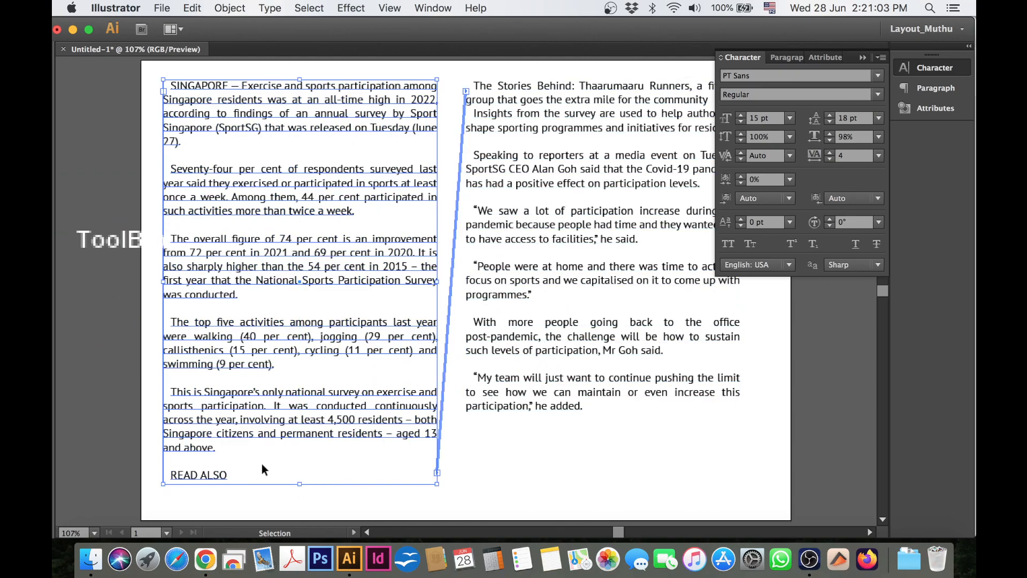
{"action": "left_click_drag", "start_coordinate": [299, 484], "coordinate": [299, 466]}
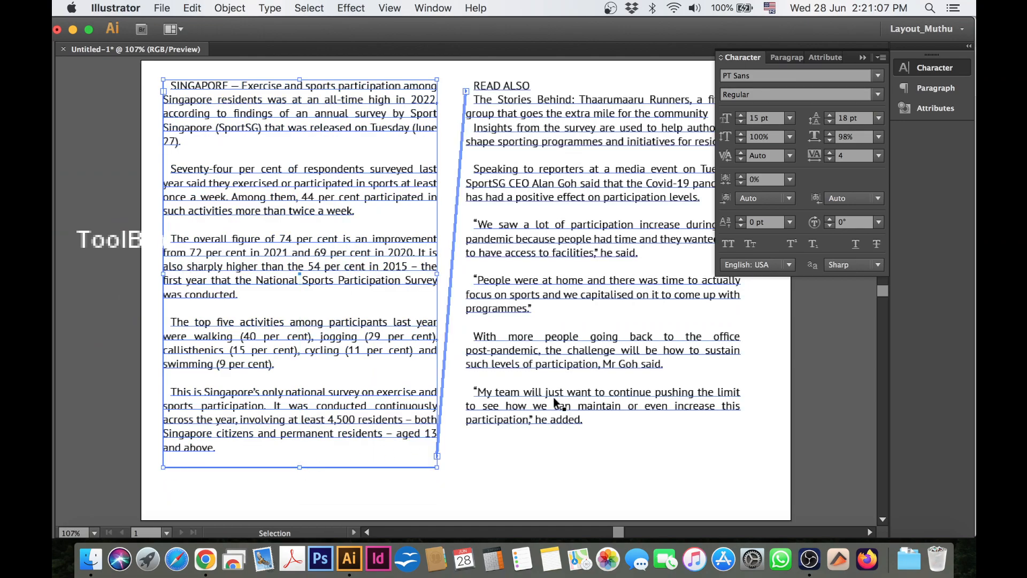
{"action": "left_click", "coordinate": [281, 492]}
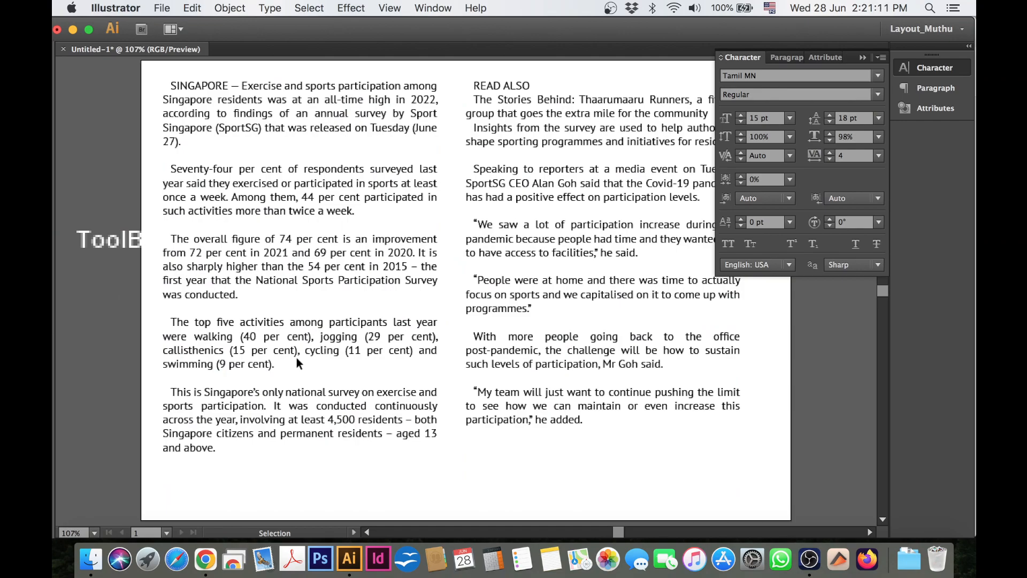
Set the left and right paragraph indents of the first column's text to 5 pt each.
{"action": "left_click", "coordinate": [422, 275]}
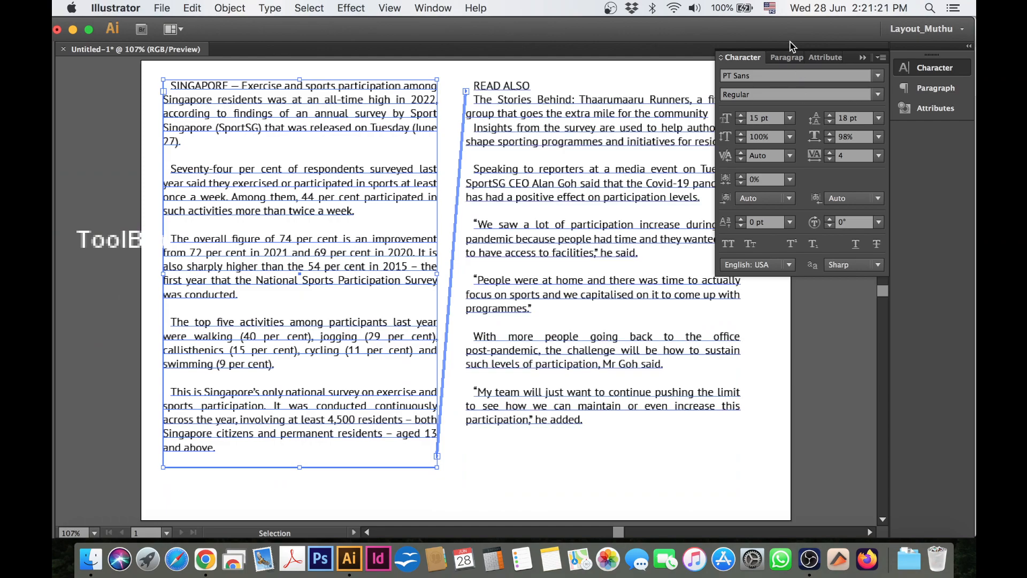
{"action": "left_click", "coordinate": [796, 59]}
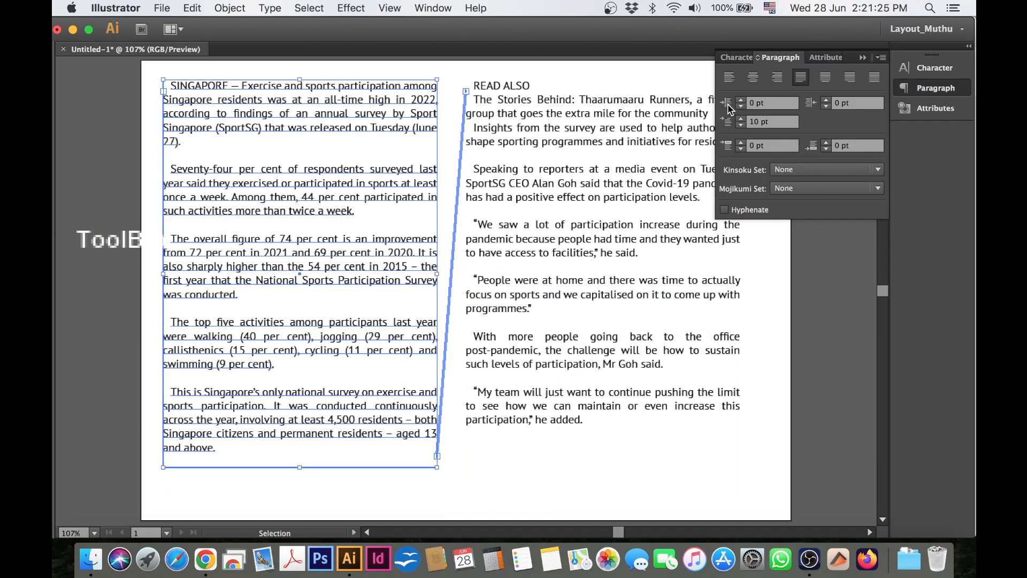
{"action": "double_click", "coordinate": [760, 108]}
{"action": "type", "text": "5"}
{"action": "key", "text": "Return"}
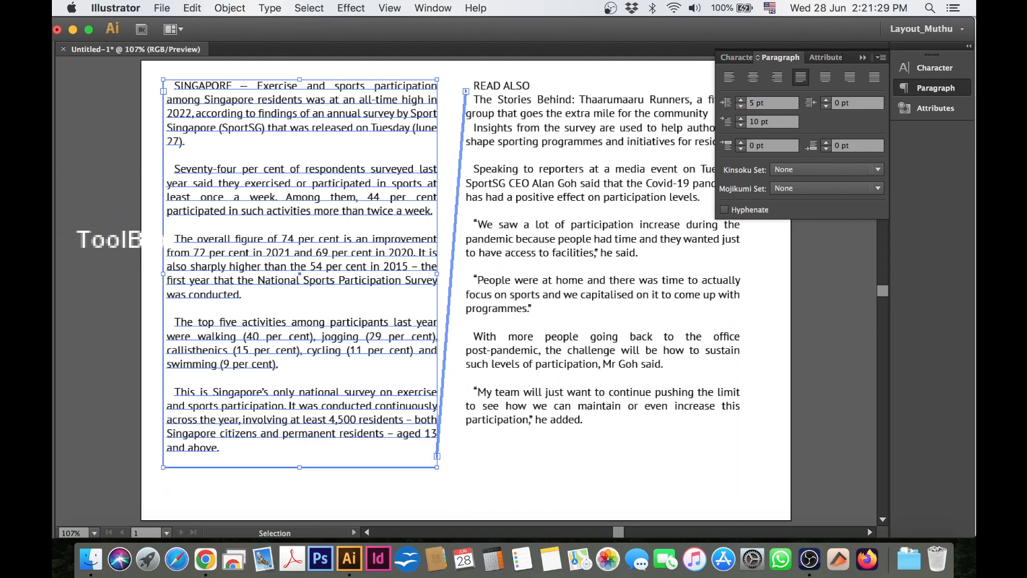
{"action": "double_click", "coordinate": [839, 105]}
{"action": "type", "text": "5"}
{"action": "key", "text": "Return"}
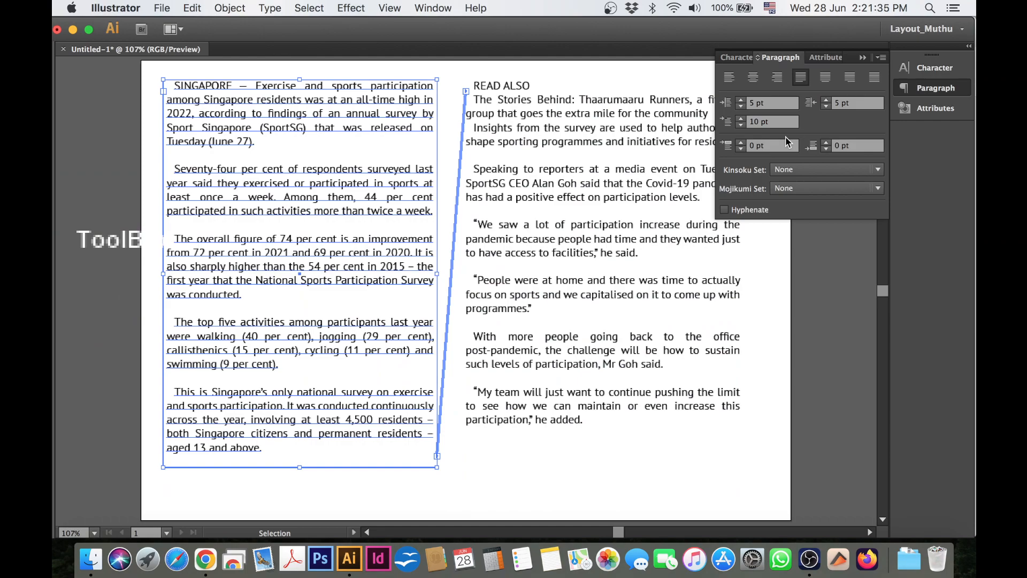
Set the left and right paragraph indents of the second column's text to 5 pt each.
{"action": "left_click", "coordinate": [530, 136]}
{"action": "left_click", "coordinate": [538, 118]}
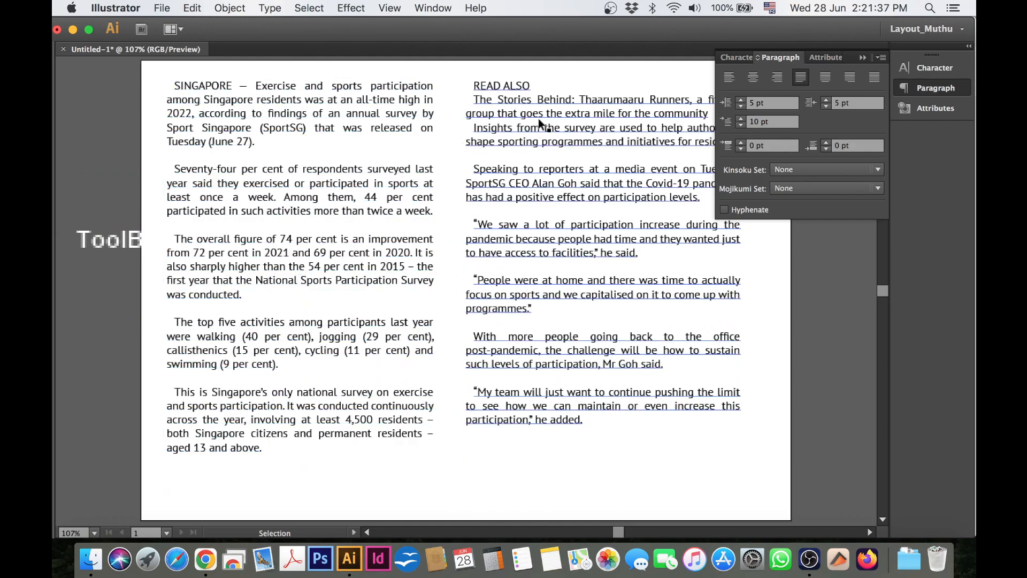
{"action": "left_click", "coordinate": [750, 106]}
{"action": "type", "text": "5"}
{"action": "key", "text": "Return"}
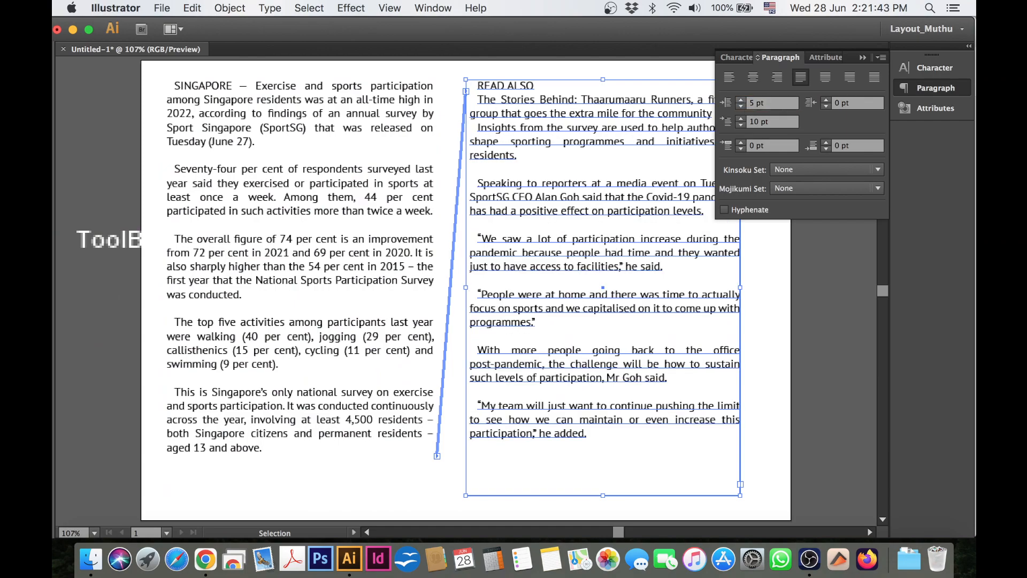
{"action": "left_click", "coordinate": [834, 105]}
{"action": "type", "text": "5"}
{"action": "key", "text": "Return"}
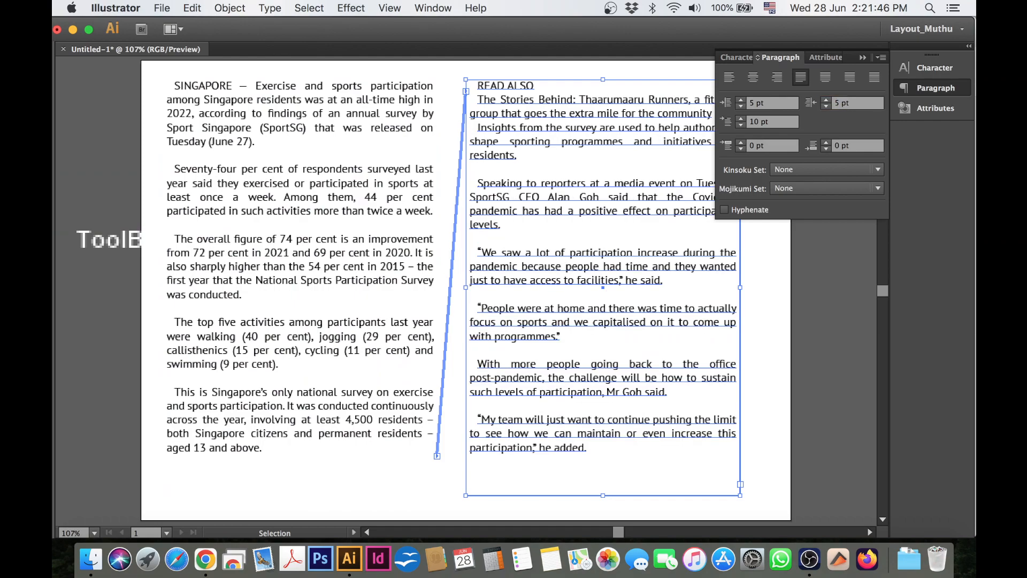
Select both linked text frames, shift them together towards the artboard's centre and hide the panels.
{"action": "left_click", "coordinate": [763, 348]}
{"action": "left_click_drag", "start_coordinate": [109, 220], "coordinate": [563, 321]}
{"action": "left_click_drag", "start_coordinate": [519, 271], "coordinate": [534, 274]}
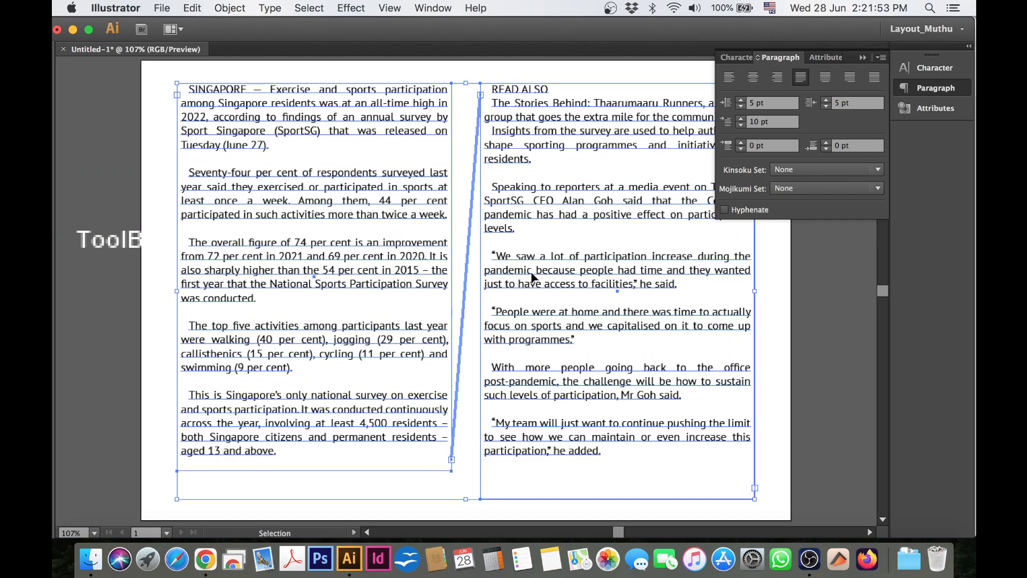
{"action": "key", "text": "Tab"}
{"action": "key", "text": "Tab"}
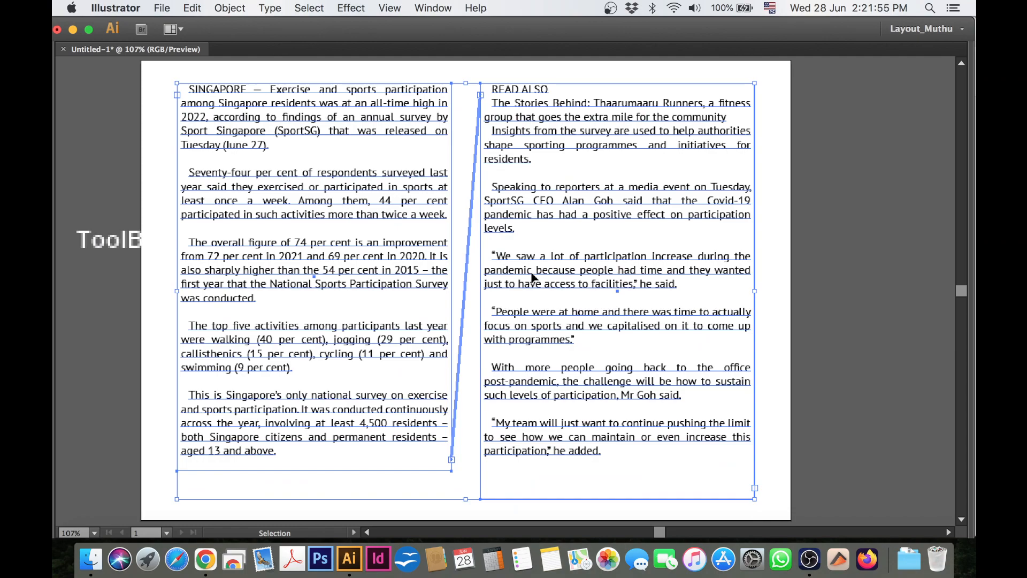
Bring back the hidden panels and set the word SINGAPORE at the start of the first column to Bold.
{"action": "left_click", "coordinate": [860, 155]}
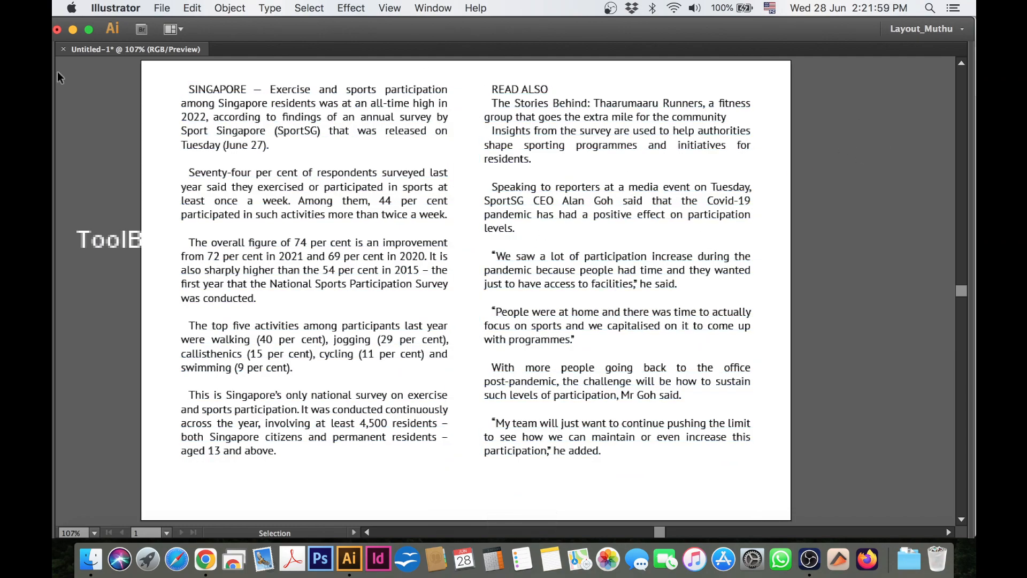
{"action": "key", "text": "Tab"}
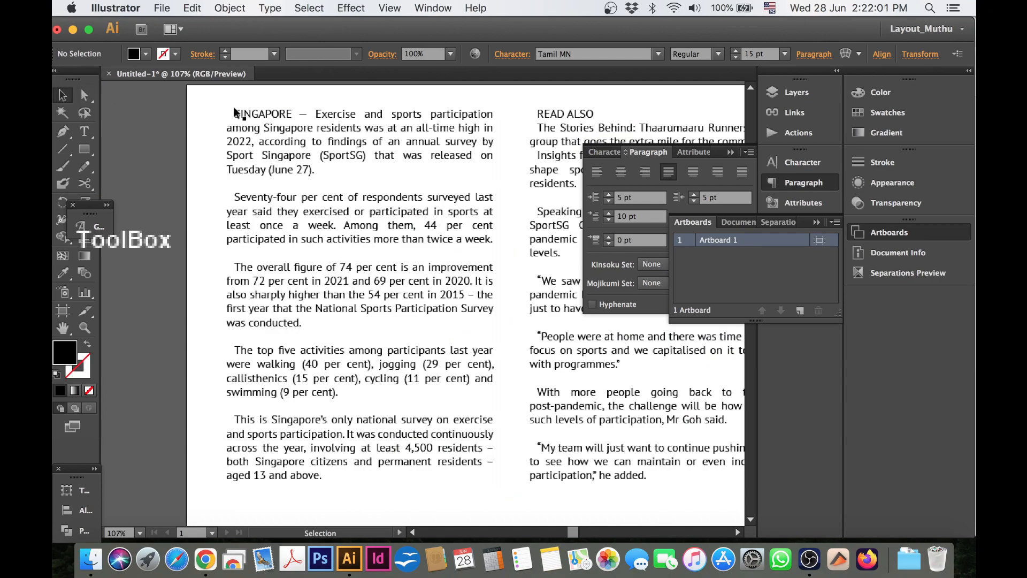
{"action": "key", "text": "t"}
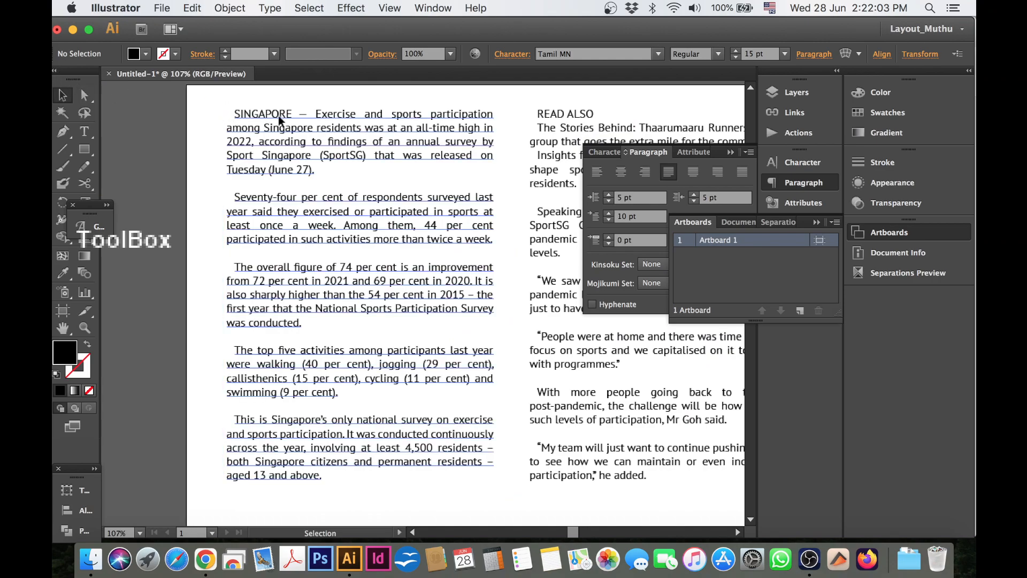
{"action": "left_click", "coordinate": [293, 114]}
{"action": "left_click_drag", "start_coordinate": [293, 114], "coordinate": [233, 113]}
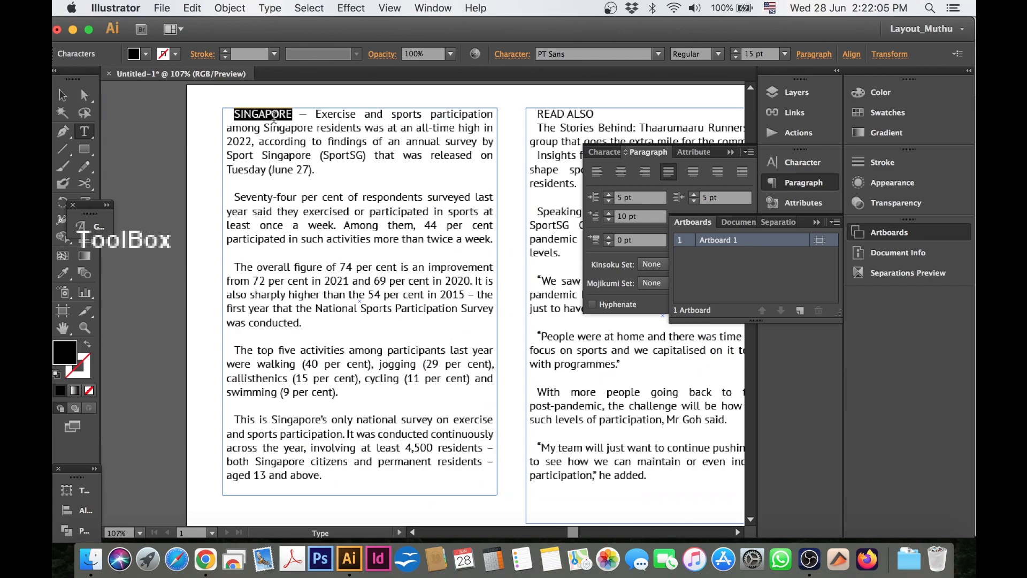
{"action": "left_click", "coordinate": [605, 152]}
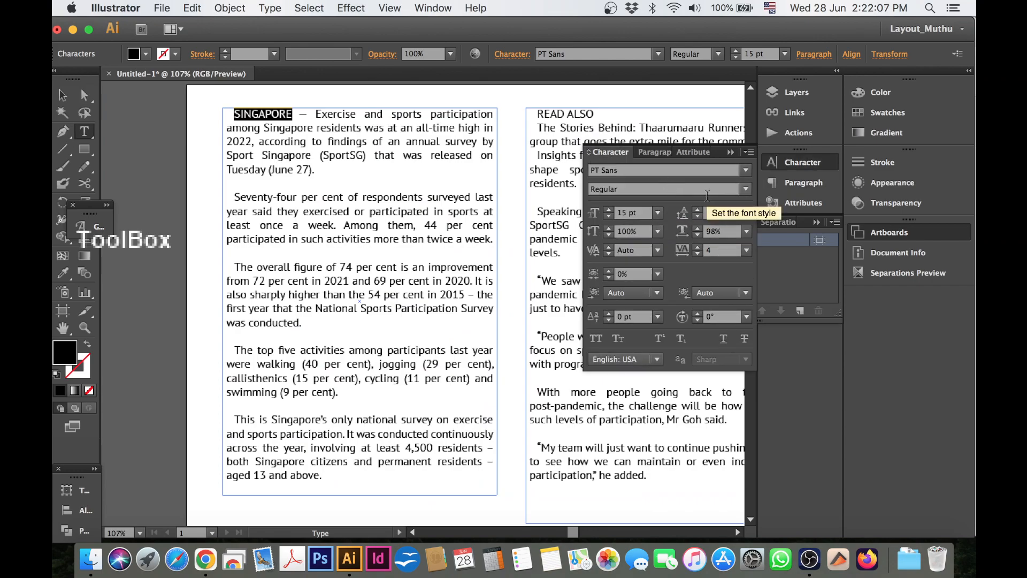
{"action": "left_click", "coordinate": [746, 189]}
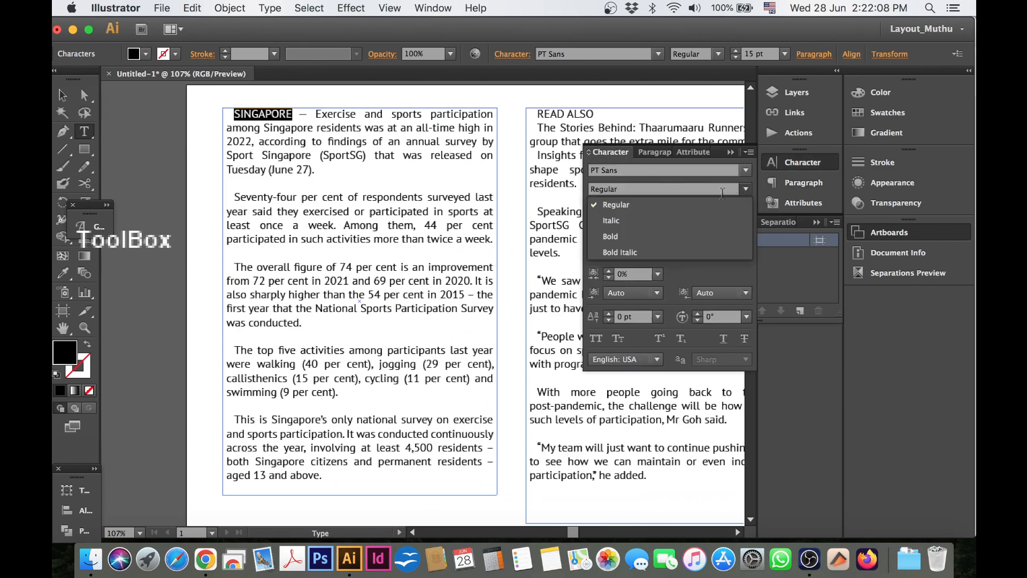
{"action": "left_click", "coordinate": [642, 235]}
{"action": "left_click", "coordinate": [298, 155]}
{"action": "left_click", "coordinate": [323, 152]}
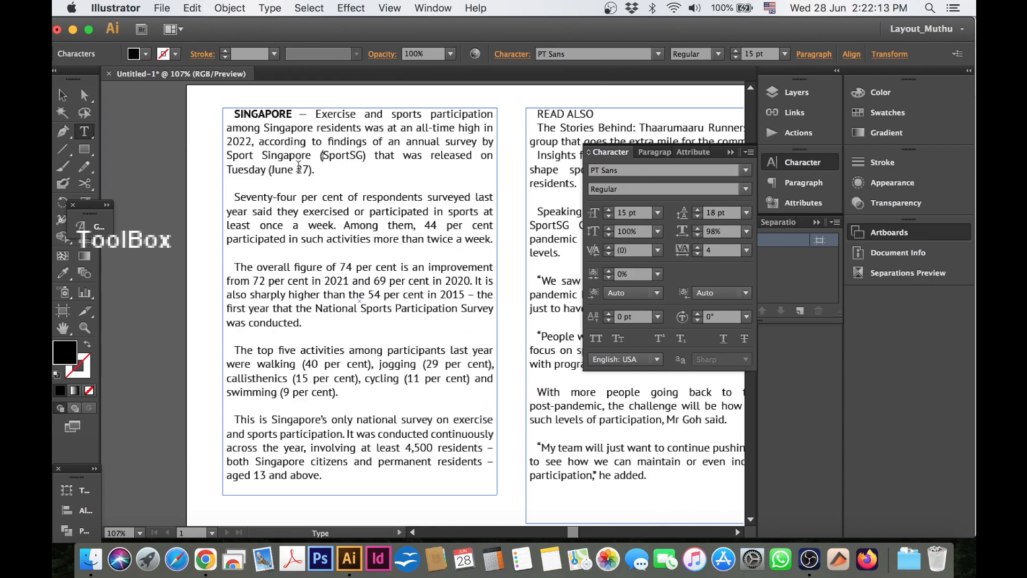
Set the first column's paragraph beginning "The overall figure of 74 per cent" to Italic.
{"action": "left_click_drag", "start_coordinate": [240, 263], "coordinate": [302, 322]}
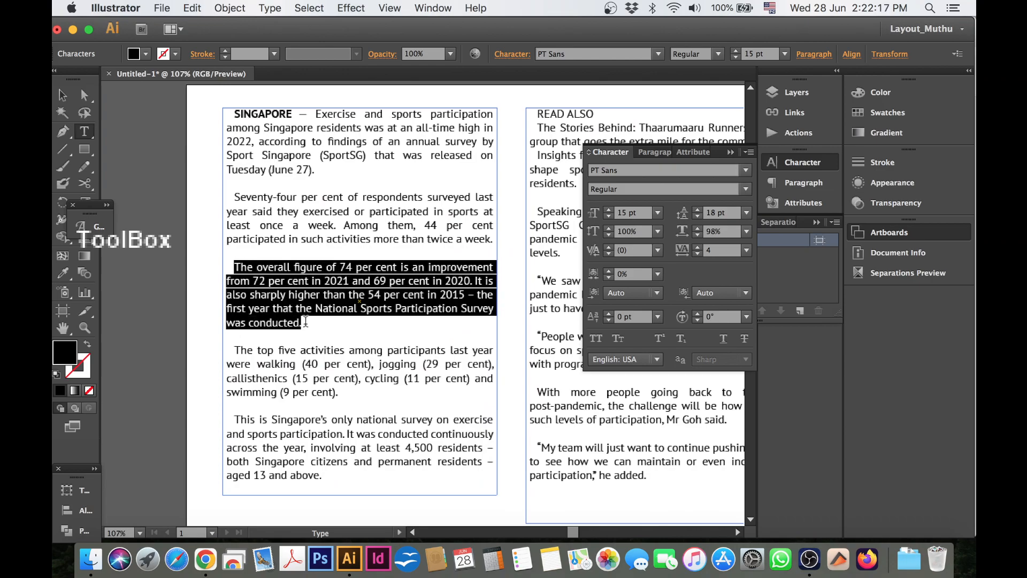
{"action": "left_click", "coordinate": [745, 190]}
{"action": "left_click", "coordinate": [661, 220]}
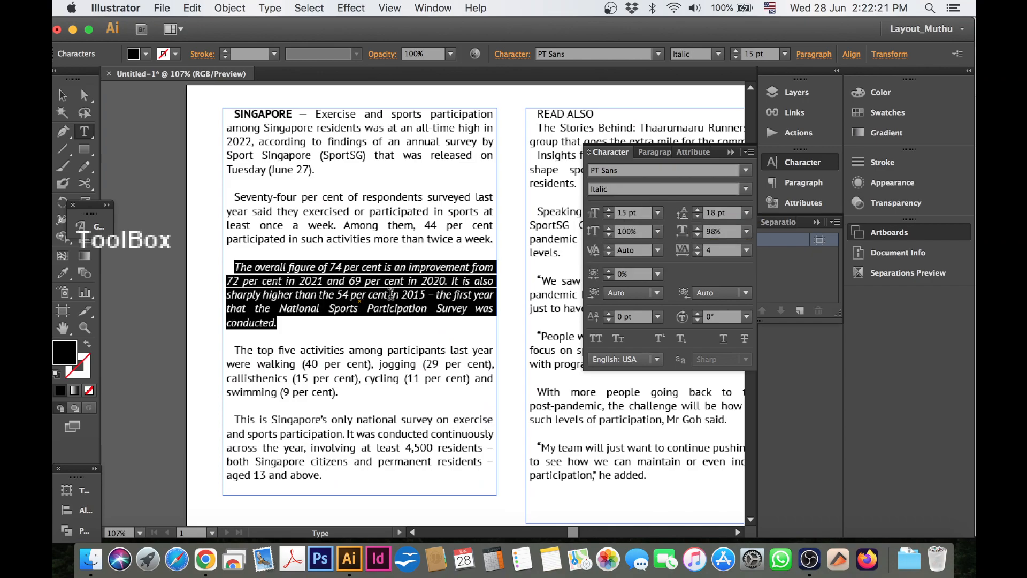
{"action": "left_click", "coordinate": [390, 294]}
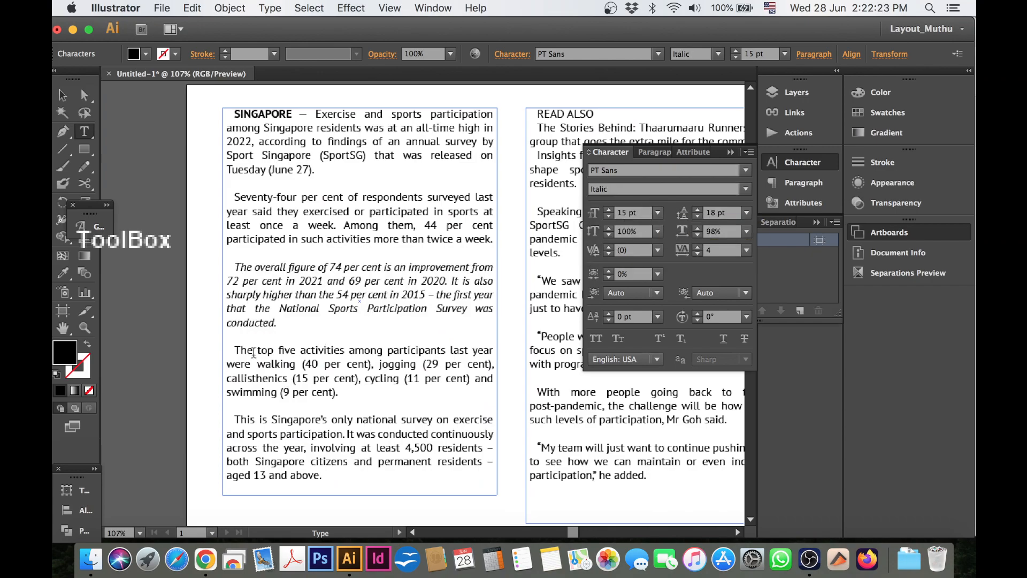
Format the first column's paragraph beginning "The top five activities" as 12 pt Italic.
{"action": "left_click_drag", "start_coordinate": [239, 348], "coordinate": [338, 392]}
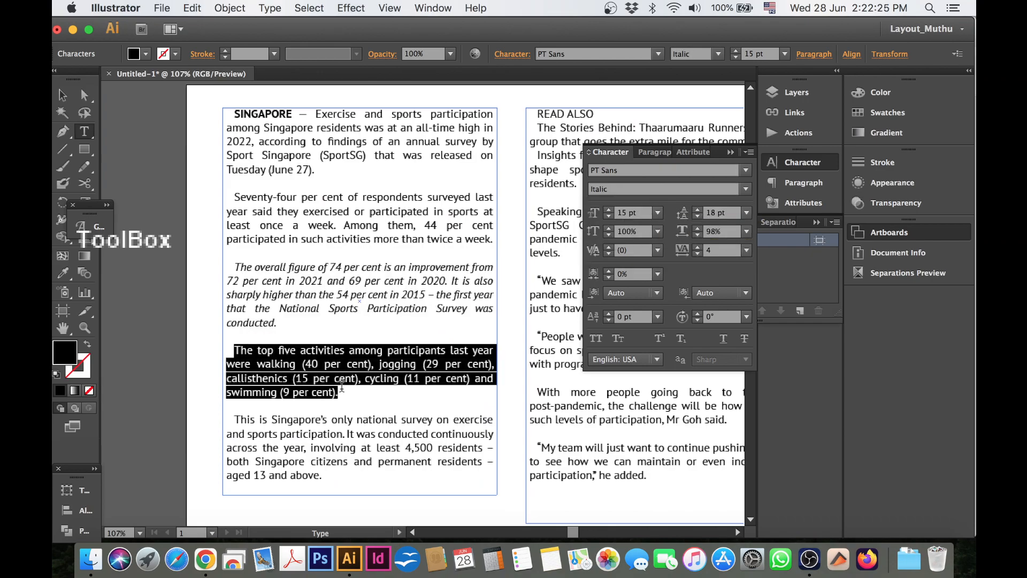
{"action": "left_click", "coordinate": [609, 217]}
{"action": "left_click", "coordinate": [609, 217]}
{"action": "left_click", "coordinate": [609, 216]}
{"action": "left_click", "coordinate": [746, 189]}
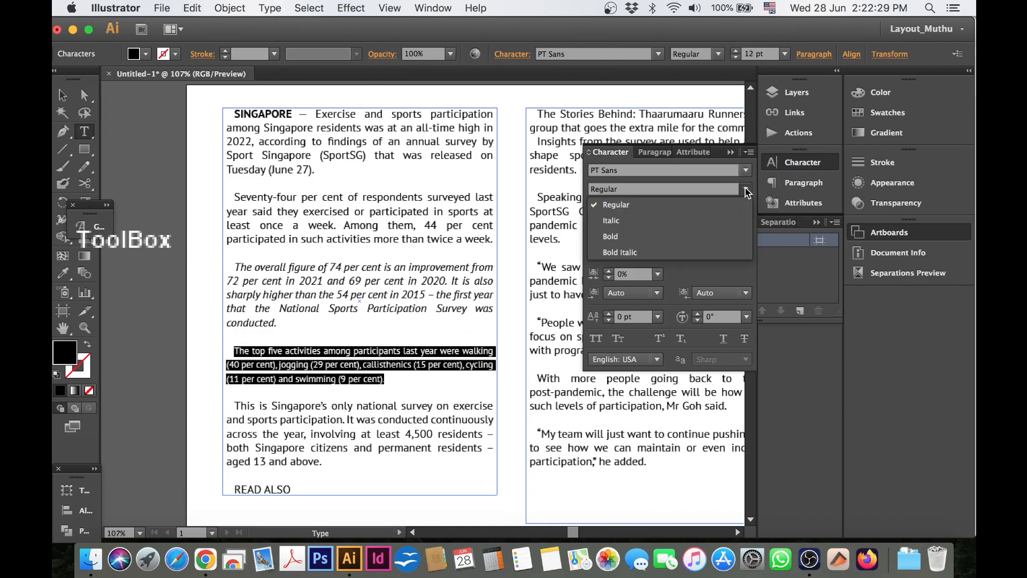
{"action": "left_click", "coordinate": [611, 220]}
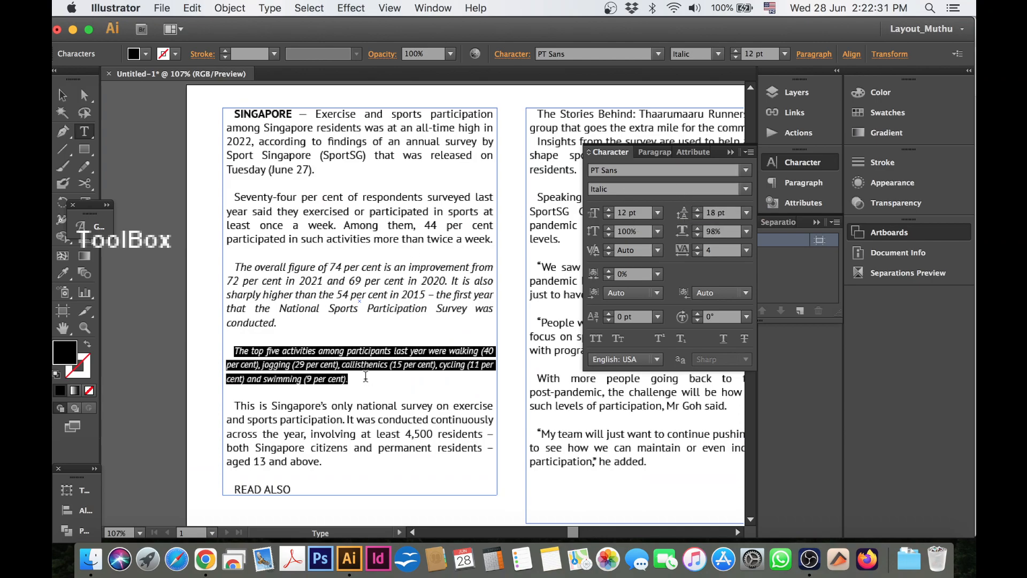
{"action": "left_click", "coordinate": [368, 376]}
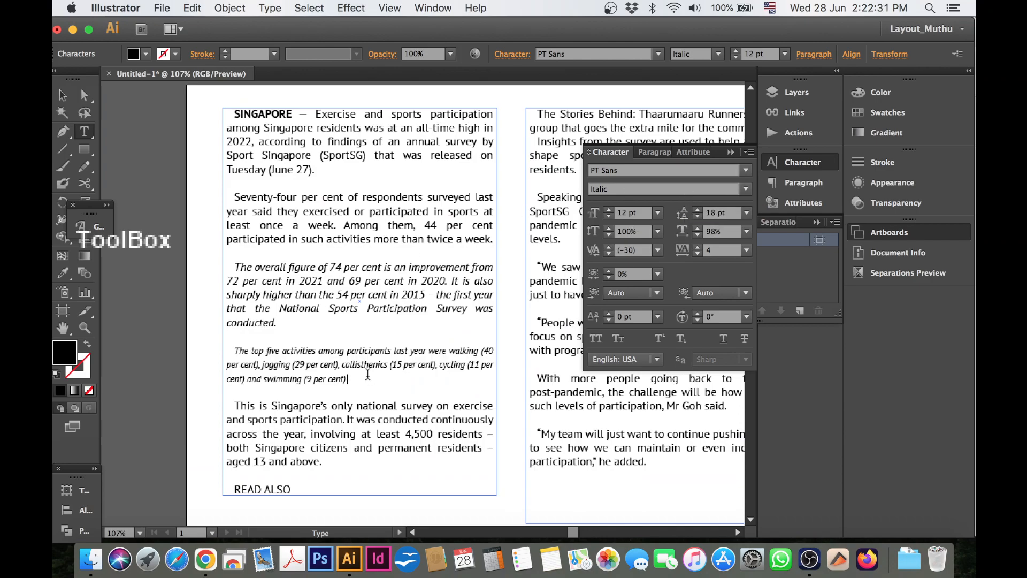
Collapse the Character panel, finish text editing and deselect the linked text frames.
{"action": "left_click", "coordinate": [812, 165]}
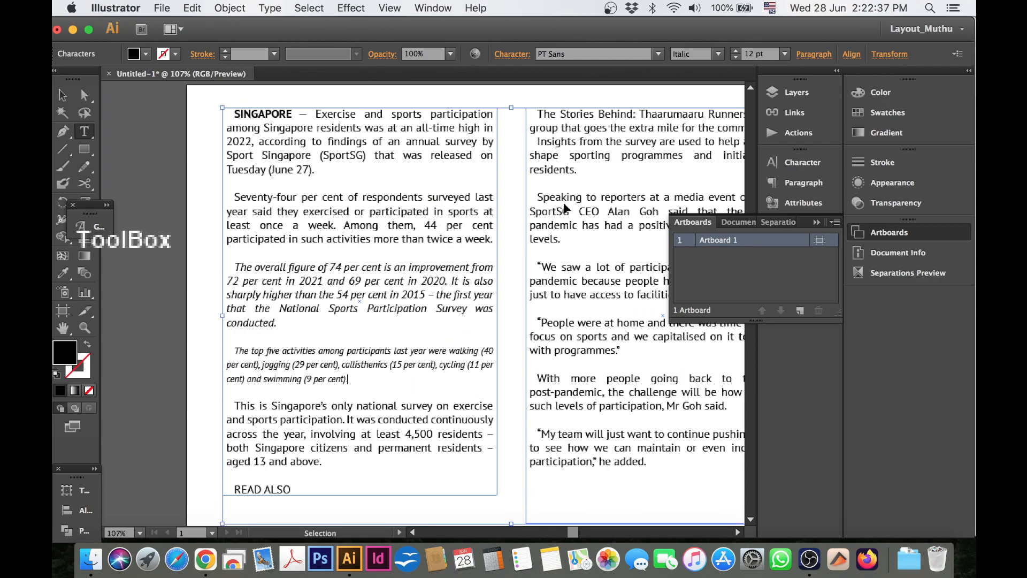
{"action": "key", "text": "super+minus"}
{"action": "key", "text": "super+minus"}
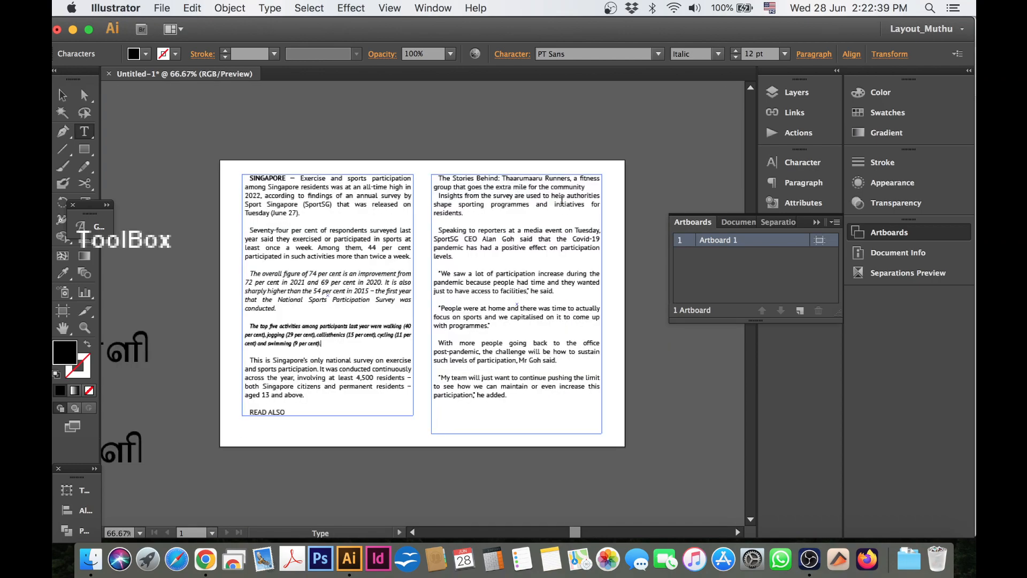
{"action": "left_click", "coordinate": [65, 101]}
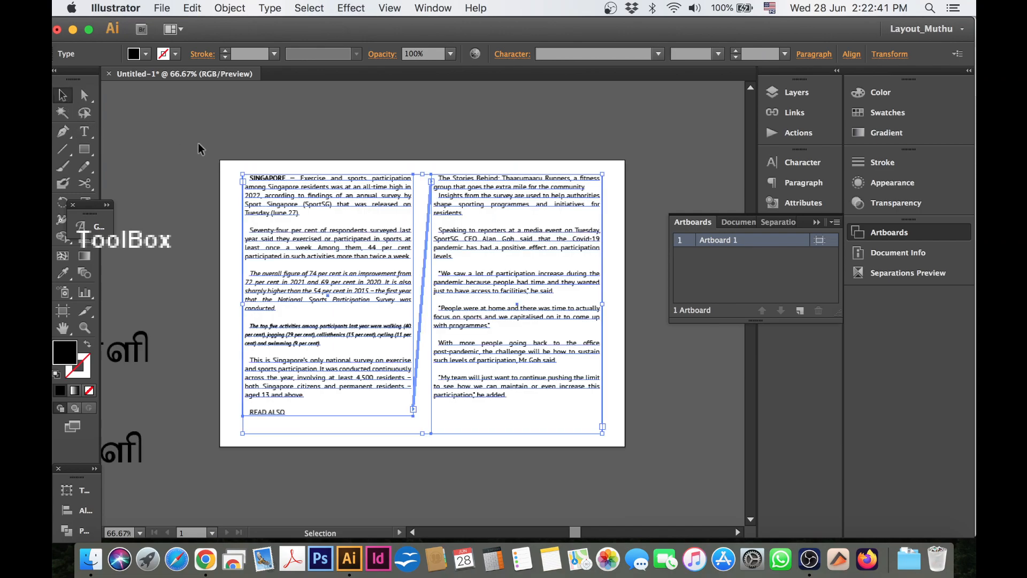
{"action": "left_click", "coordinate": [340, 129]}
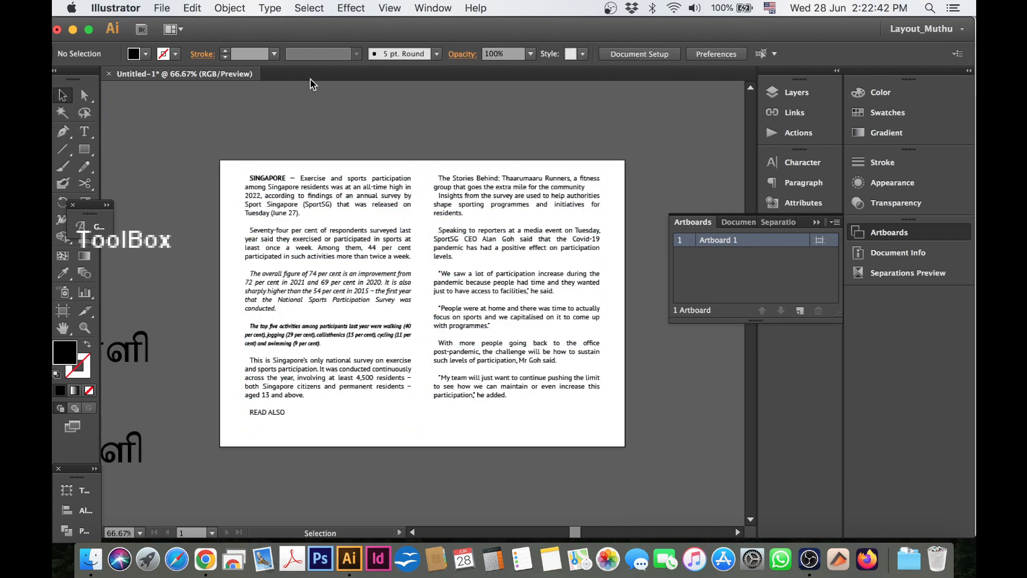
{"action": "left_click", "coordinate": [274, 11]}
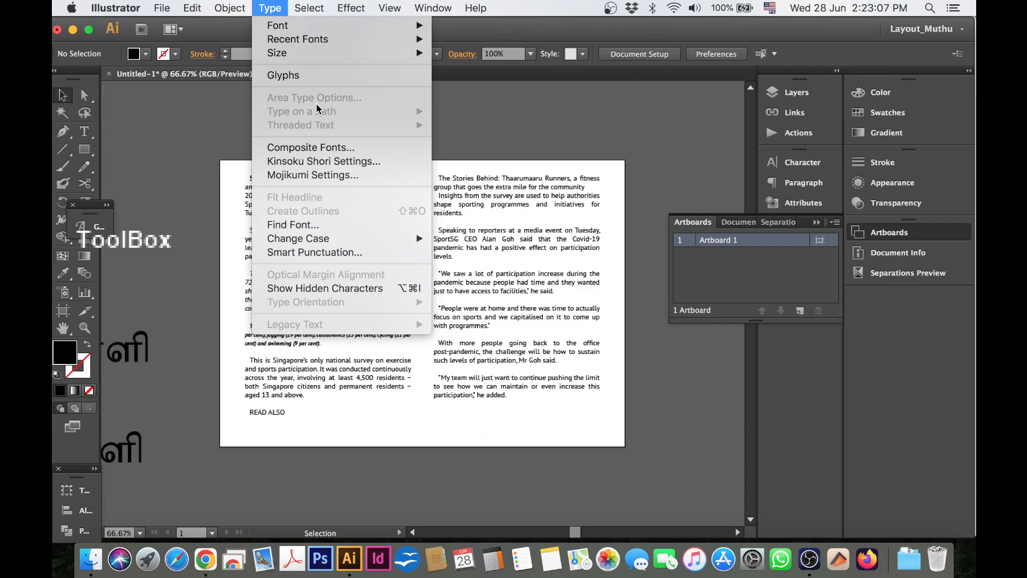
{"action": "key", "text": "Escape"}
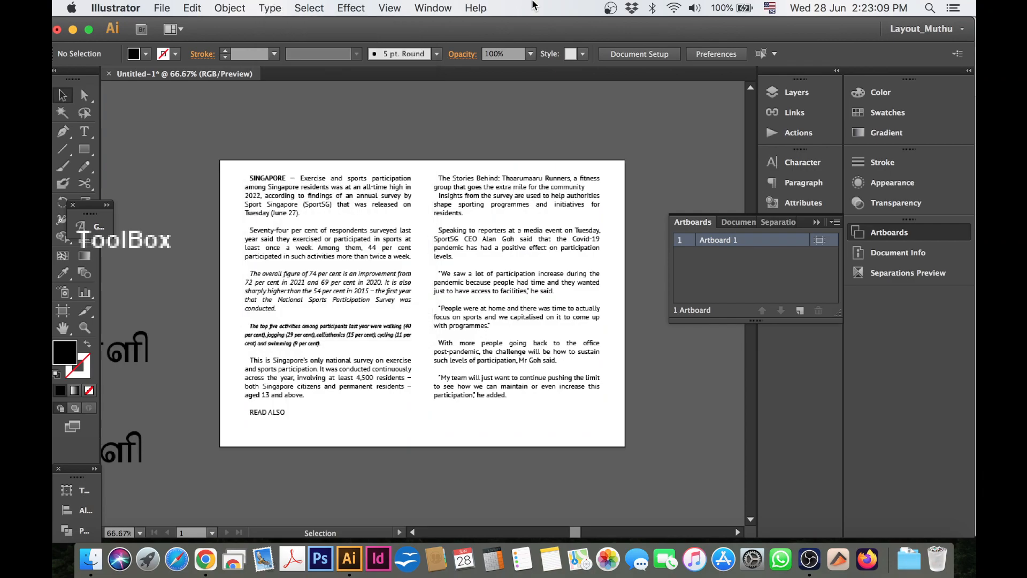